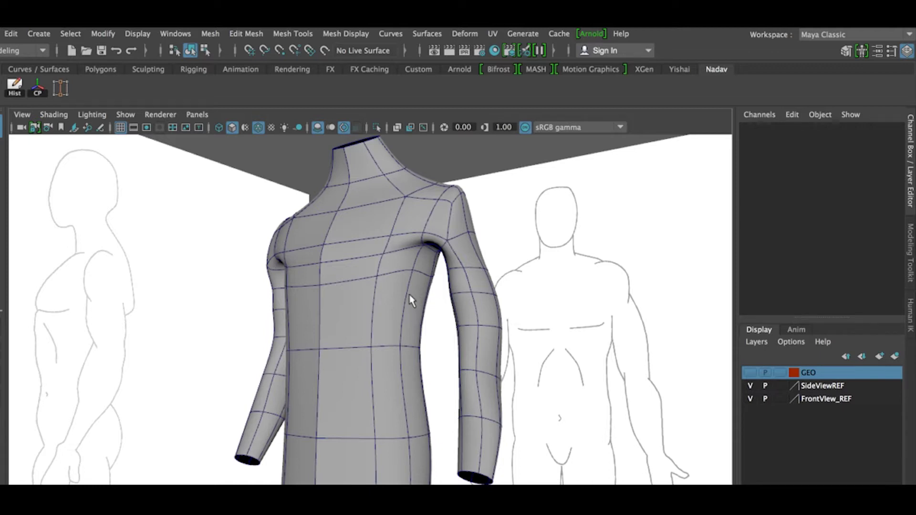
Create a polygon cylinder for the leg and frame it in the perspective view.
scroll(411, 300, "down", 5)
mouse_move(395, 327)
left_mouse_down("alt")
mouse_move(528, 342)
mouse_move(372, 353)
mouse_move(366, 325)
mouse_move(413, 335)
left_mouse_up("alt")
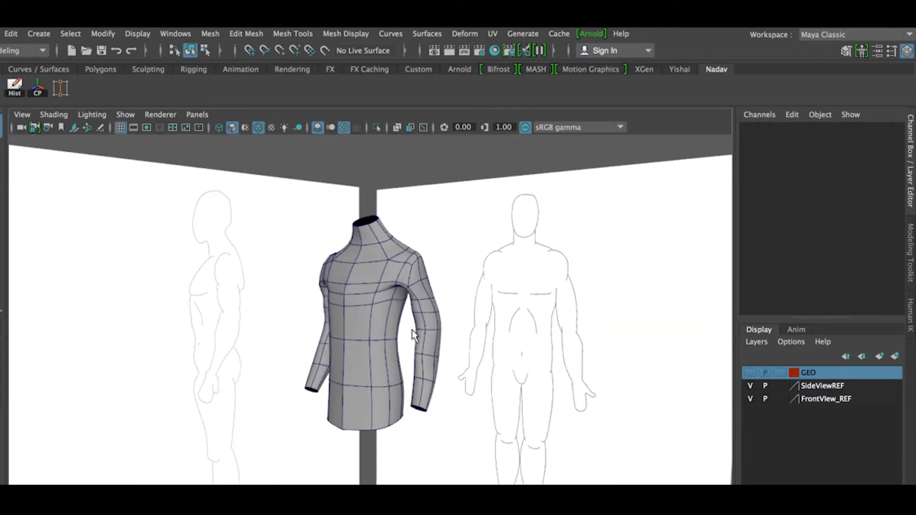
left_click_drag(389, 371, 457, 276, "alt")
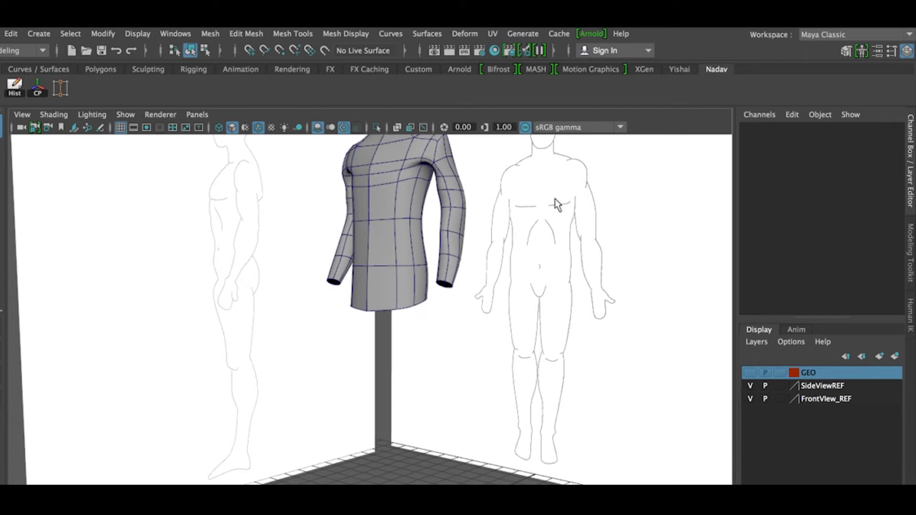
left_click(38, 34)
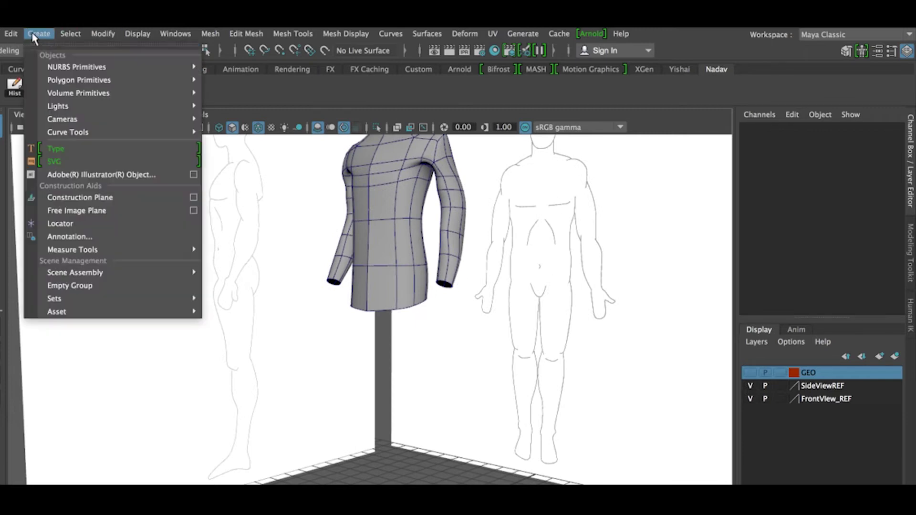
mouse_move(94, 85)
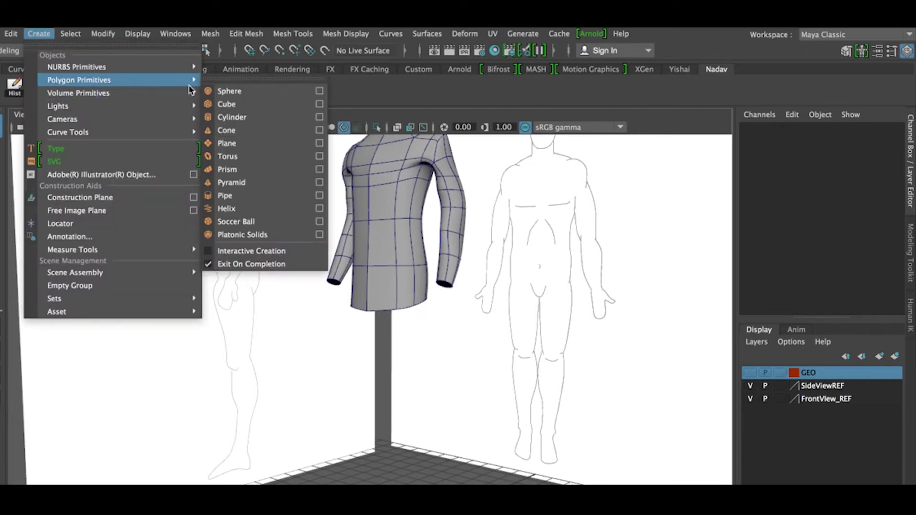
left_click(263, 123)
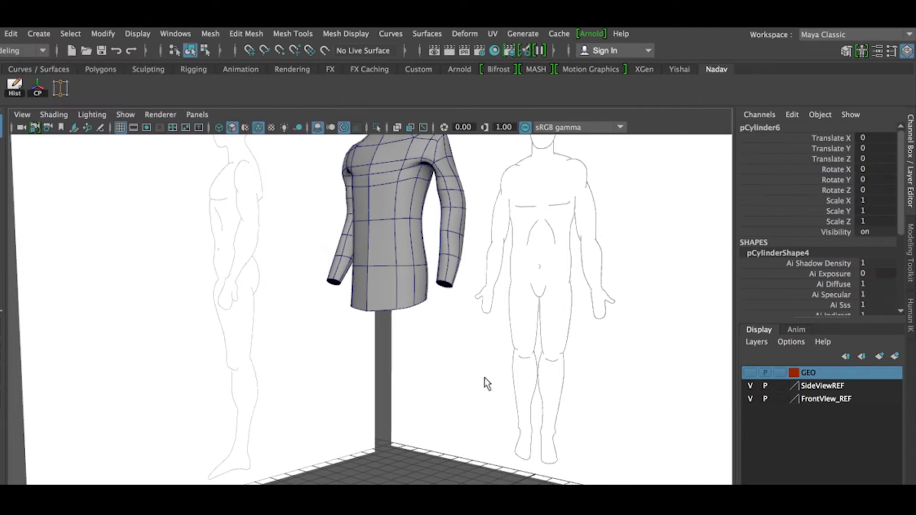
key("f")
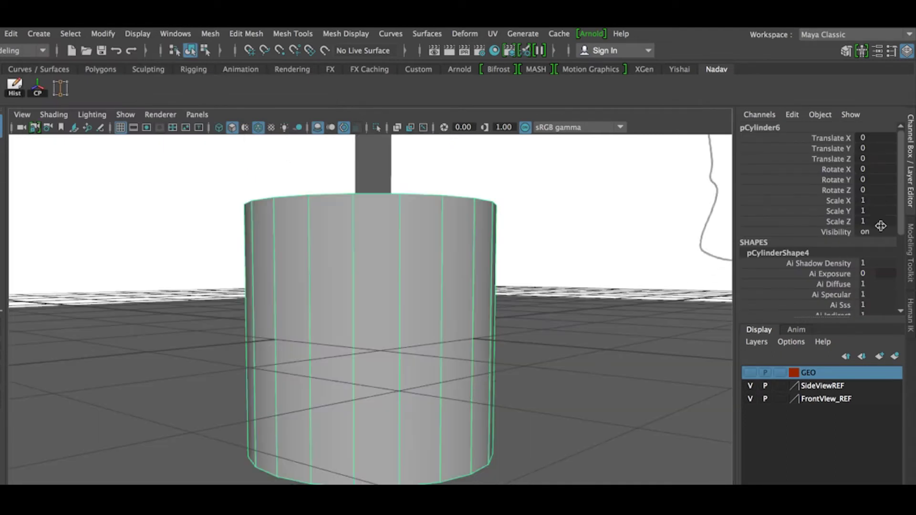
Set the cylinder's axis subdivisions to 8, height subdivisions to 6 and cap subdivisions to 0.
left_click_drag(900, 185, 896, 280)
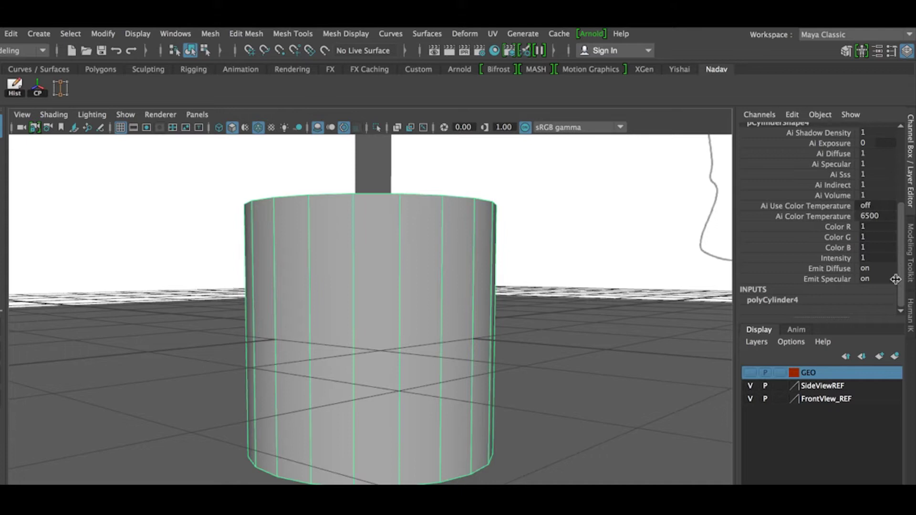
left_click(768, 301)
double_click(879, 259)
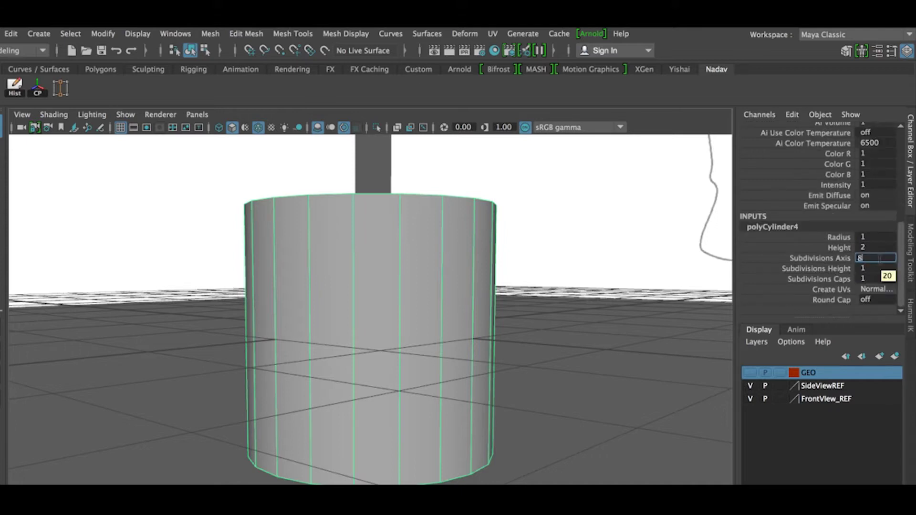
key("Return")
double_click(864, 268)
type("6")
key("Return")
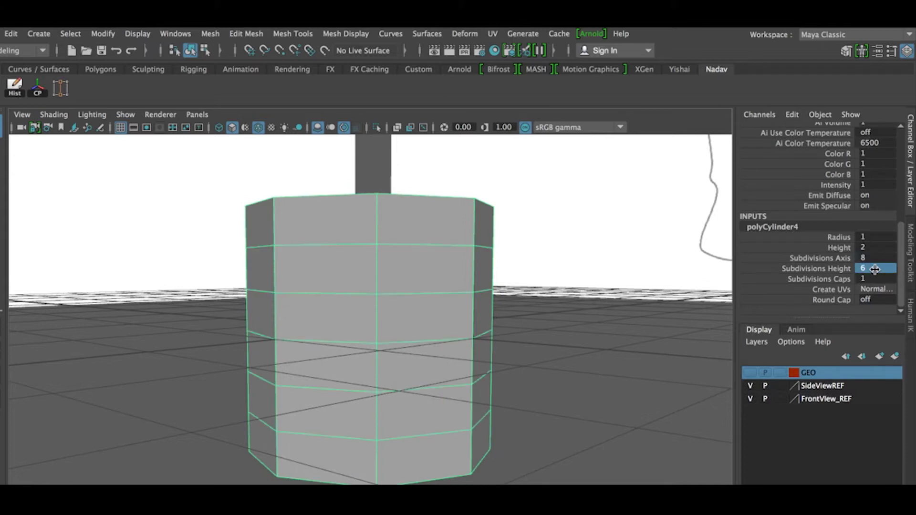
double_click(865, 279)
type("0")
key("Return")
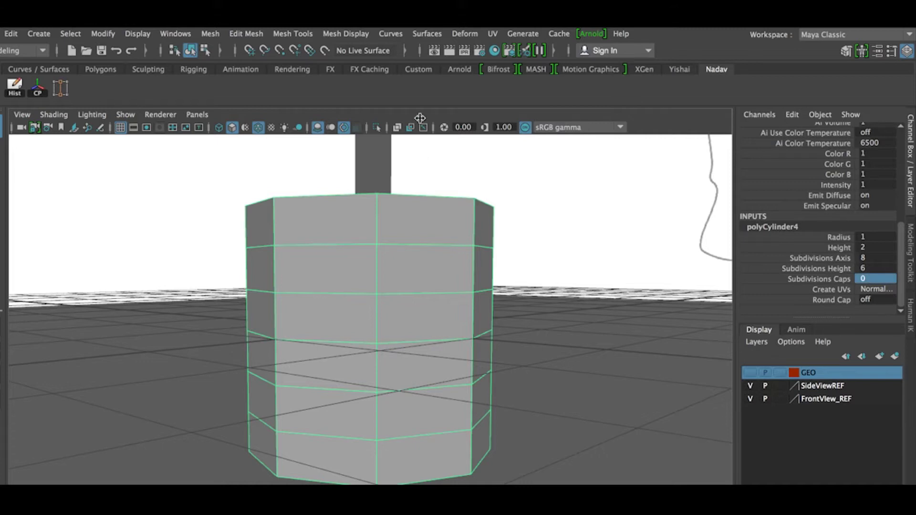
Position the cylinder over the leg reference in the side view, at about Y 5.98 and Z -0.26, and stretch its Y scale to about 3.38.
key("w")
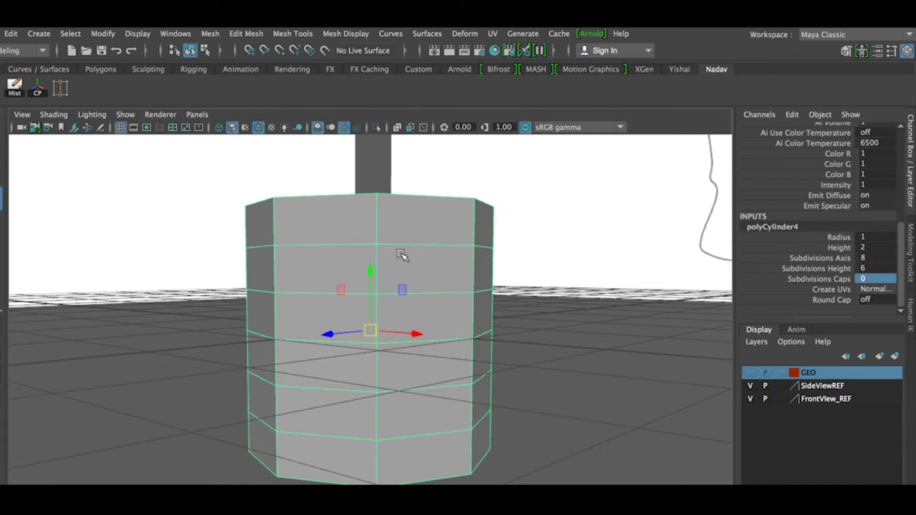
key("space")
key("space")
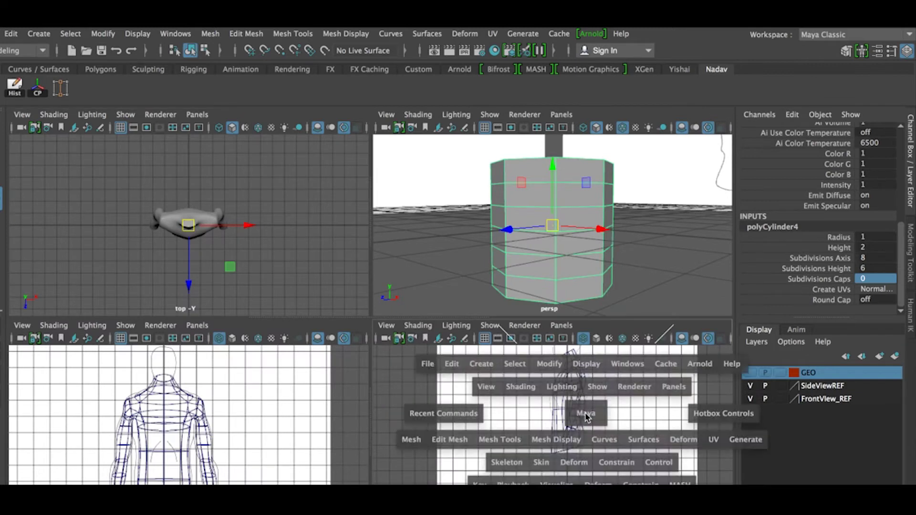
scroll(428, 403, "down", 5)
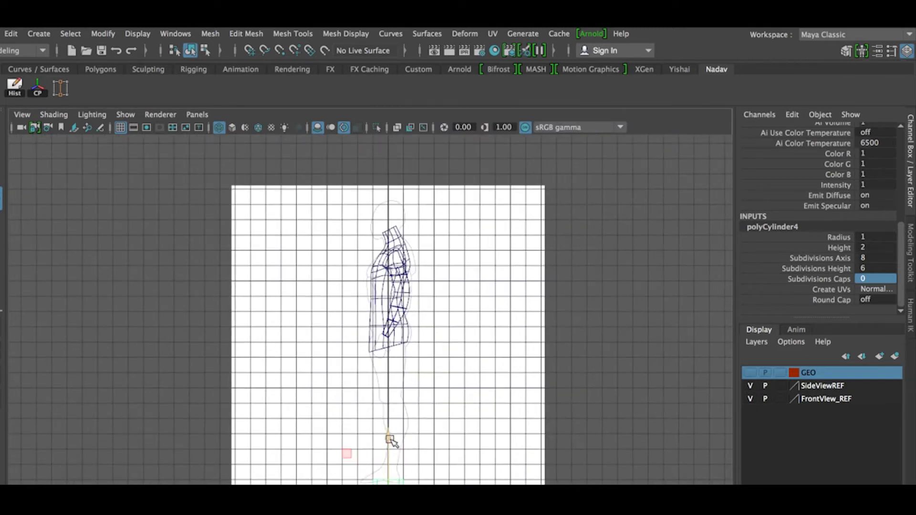
left_click_drag(388, 439, 404, 358)
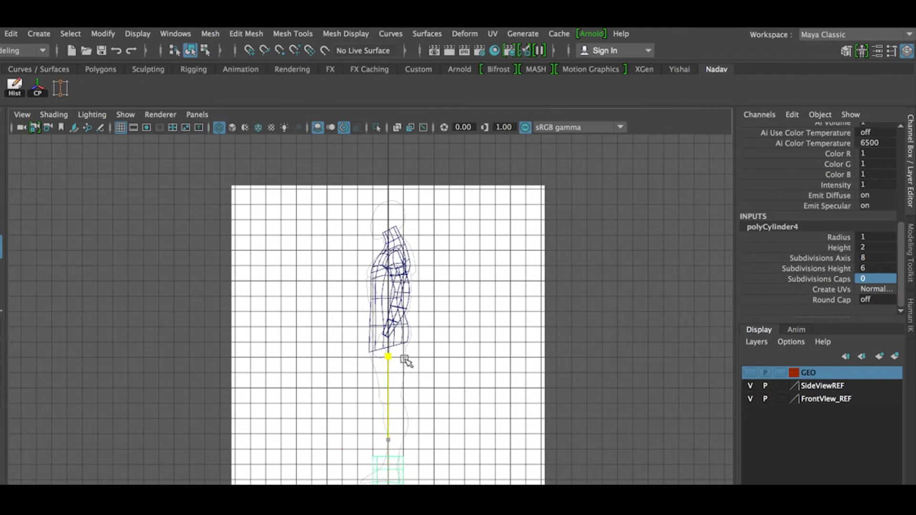
left_click_drag(389, 442, 399, 357)
left_click_drag(338, 403, 342, 404)
key("r")
left_click_drag(391, 350, 385, 331)
Move and rotate the cylinder's top vertex row in the side view so it parallels the slanted lower edge of the torso.
key("f")
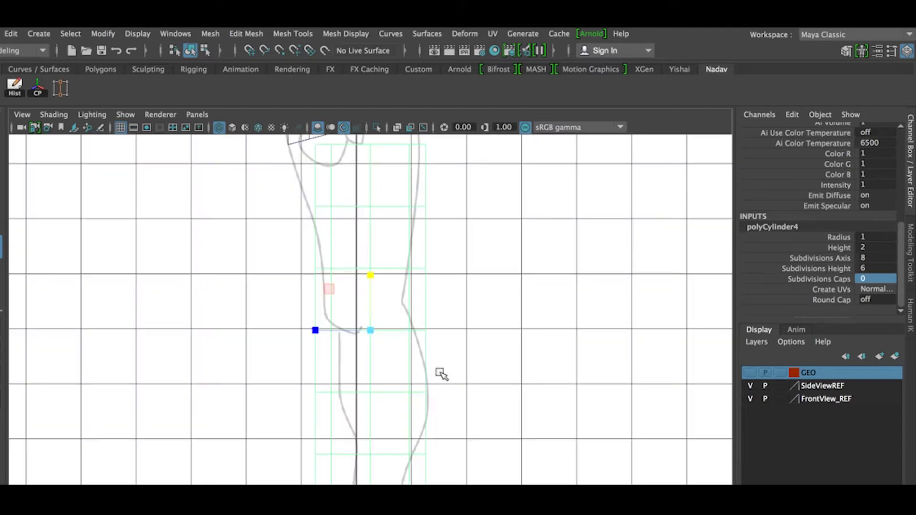
scroll(405, 321, "down", 2)
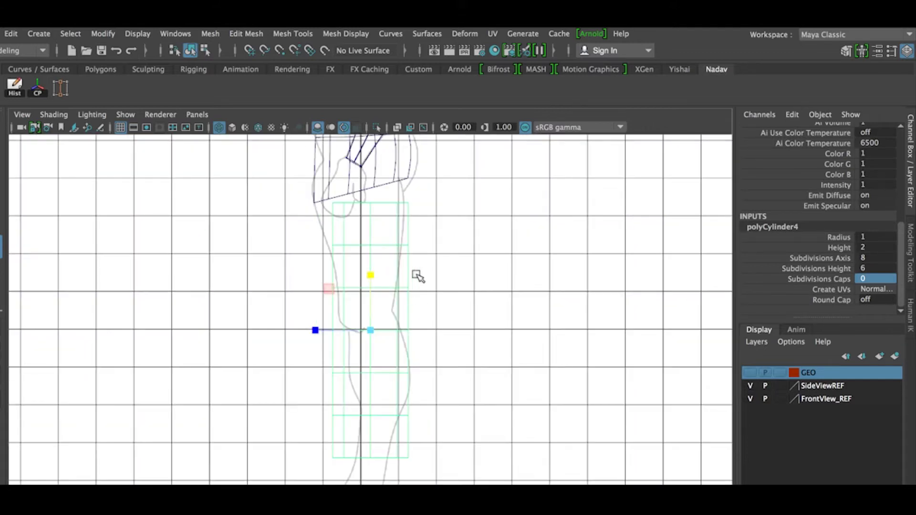
right_click_drag(389, 246, 322, 223)
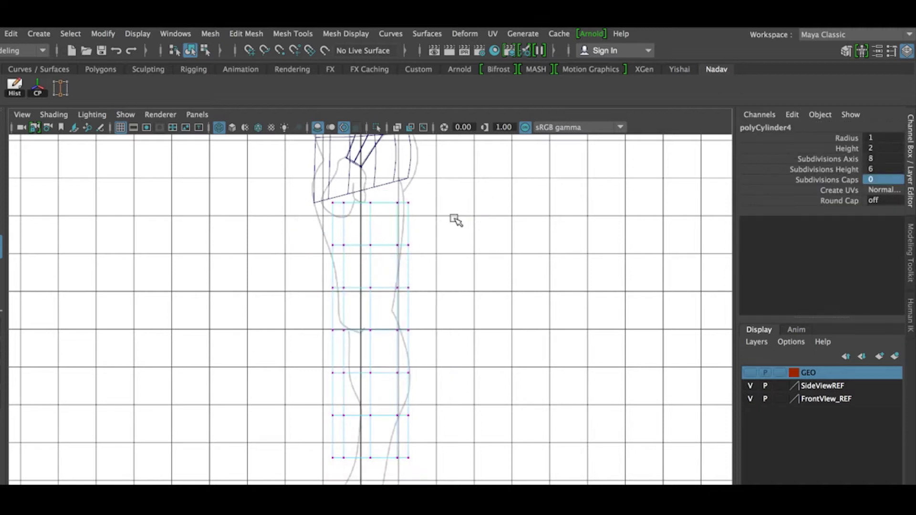
left_click_drag(454, 219, 453, 219)
left_click_drag(315, 203, 296, 204)
key("e")
left_click_drag(309, 172, 303, 177)
key("w")
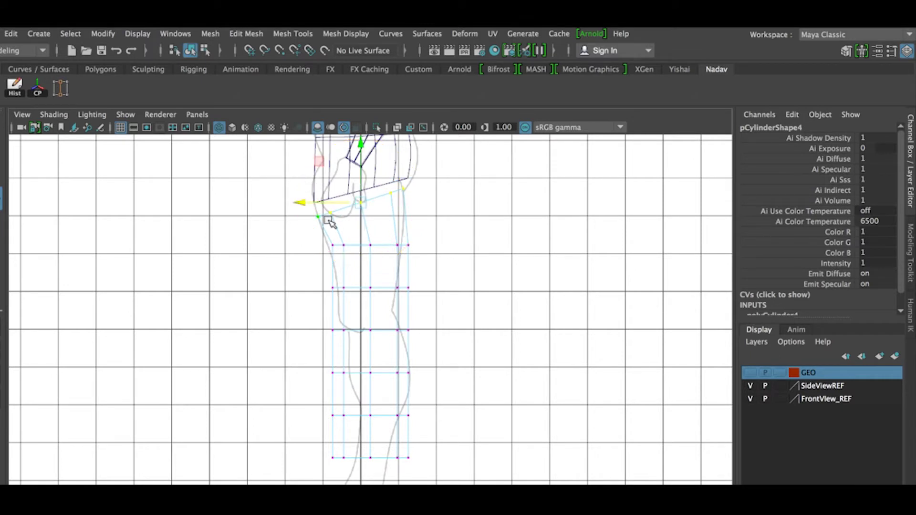
Scale the two thigh vertex rows and the knee row to fit the leg outline in the side view.
left_click_drag(436, 247, 315, 245)
key("r")
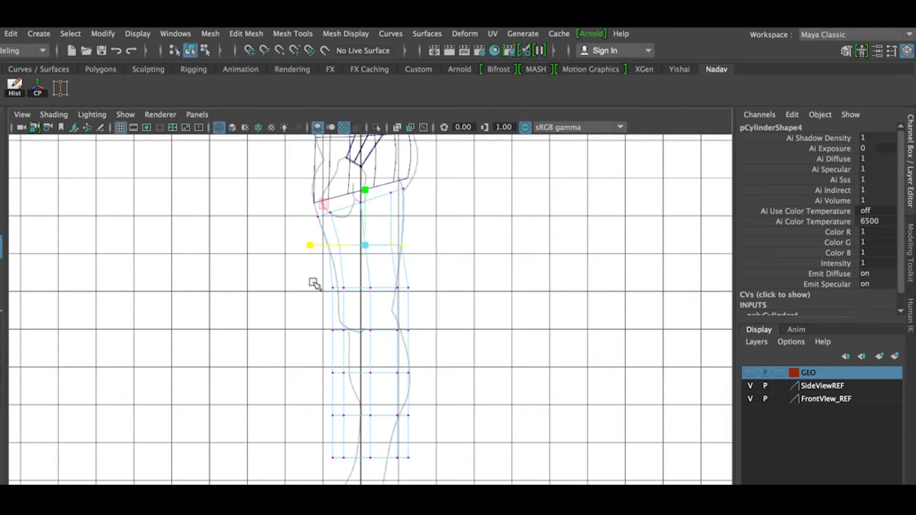
mouse_move(478, 300)
left_mouse_down()
mouse_move(329, 279)
mouse_move(336, 288)
mouse_move(314, 290)
left_mouse_up()
left_click_drag(315, 324, 431, 346)
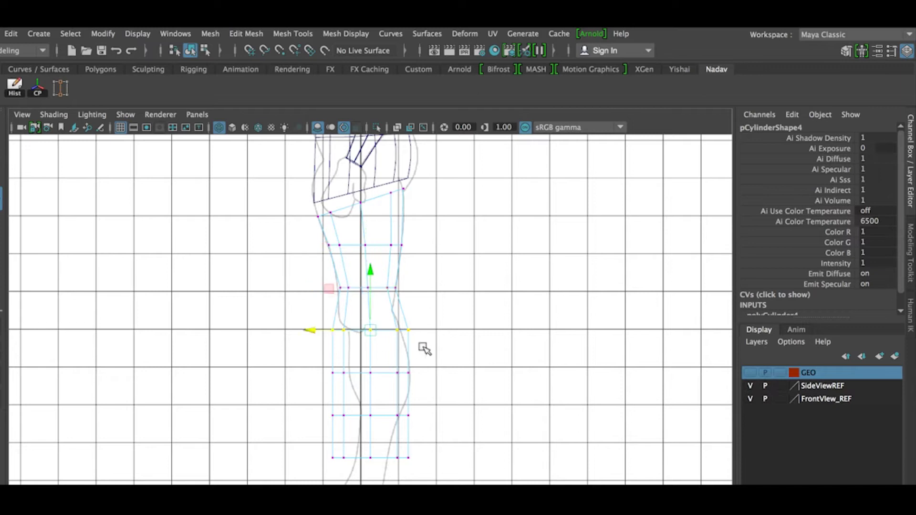
key("r")
left_click_drag(316, 330, 344, 330)
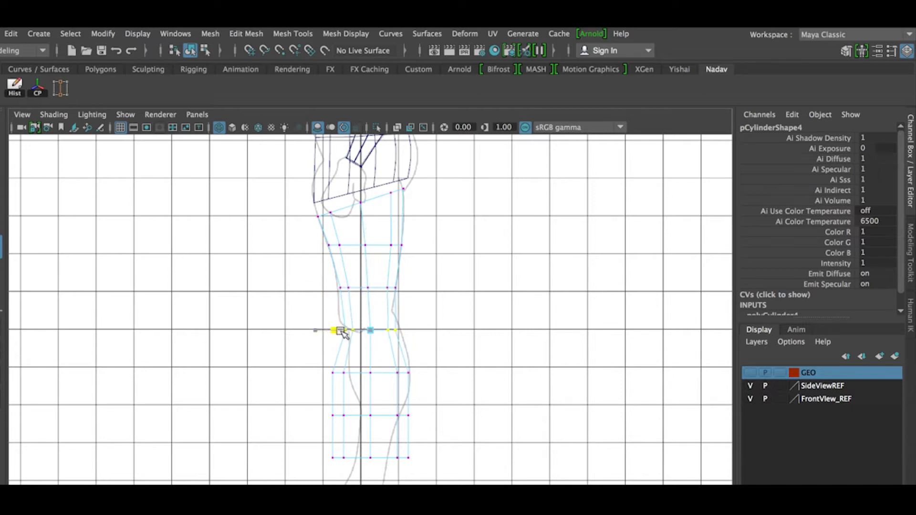
Scale and shift the upper-calf vertex row to match the calf outline in the side view.
left_click_drag(310, 365, 436, 389)
mouse_move(316, 373)
left_mouse_down()
mouse_move(340, 375)
mouse_move(314, 372)
mouse_move(328, 373)
left_mouse_up()
key("w")
key("r")
key("w")
Narrow and shift the lower-calf and bottom vertex rows in the side view, lowering the bottom row to the ankle.
left_click_drag(326, 406, 448, 428)
key("r")
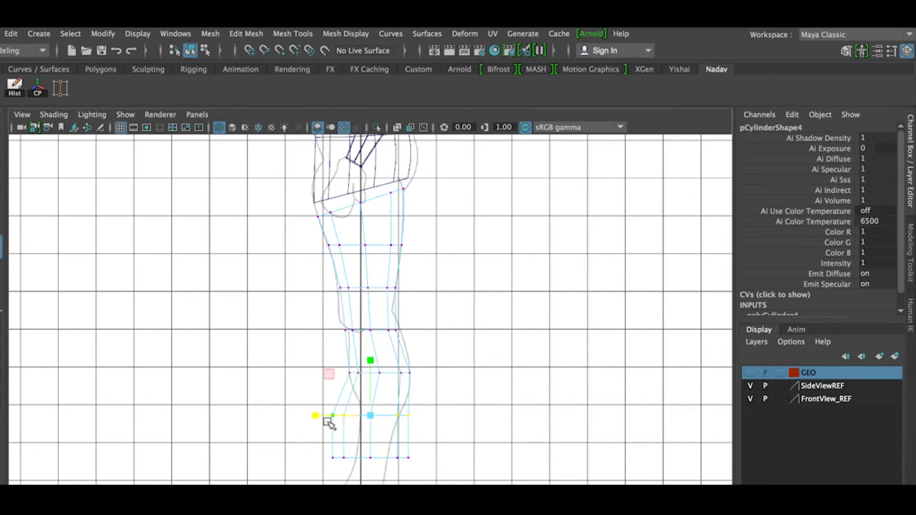
left_click_drag(318, 416, 432, 474)
key("w")
key("r")
key("w")
left_click_drag(370, 403, 373, 428)
key("r")
mouse_move(320, 479)
left_mouse_down()
mouse_move(355, 479)
mouse_move(331, 479)
left_mouse_up()
key("w")
left_click(380, 415)
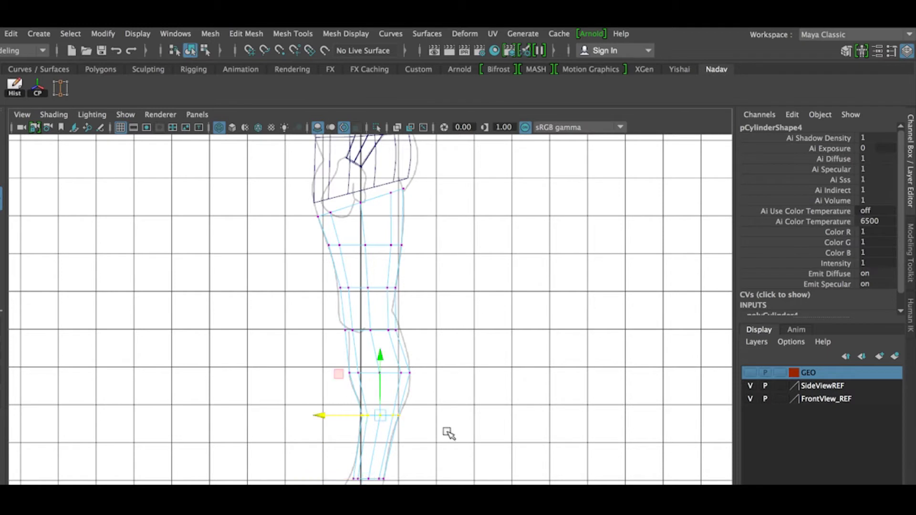
Return to object mode and move the leg cylinder over one leg of the front-view reference, at about X 0.89.
key("F8")
left_click(383, 380)
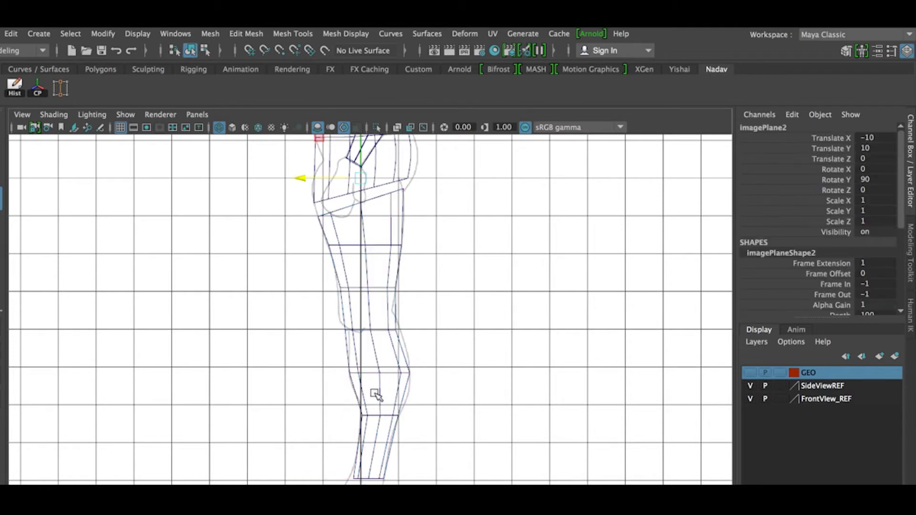
key("space")
key("space")
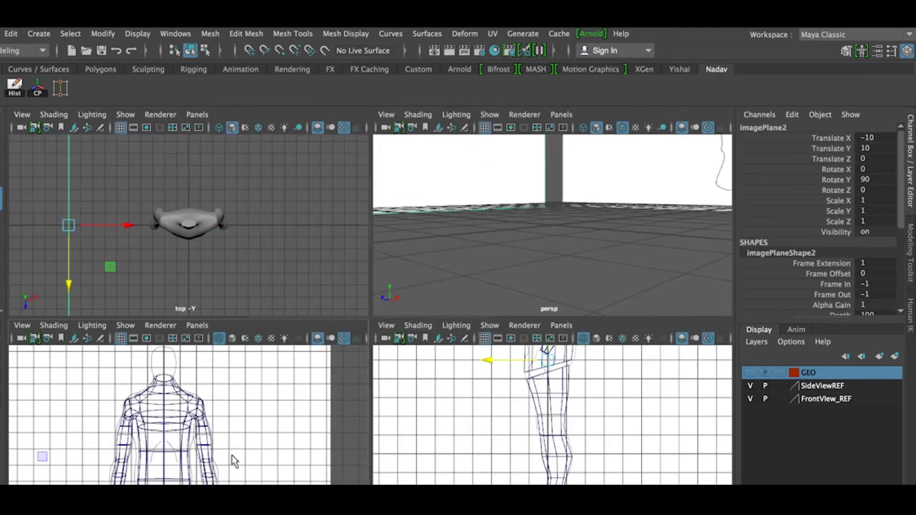
scroll(387, 446, "down", 2)
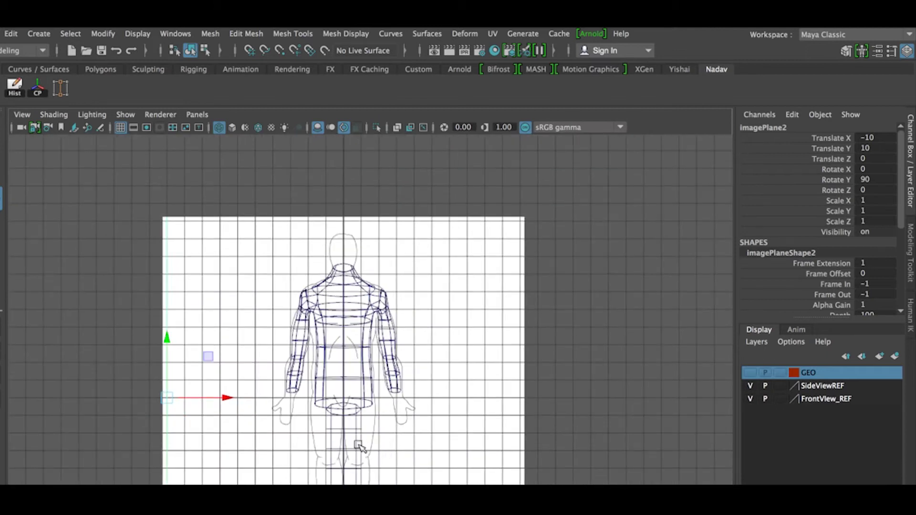
left_click(357, 445)
left_click_drag(418, 469, 419, 471)
scroll(410, 458, "up", 5)
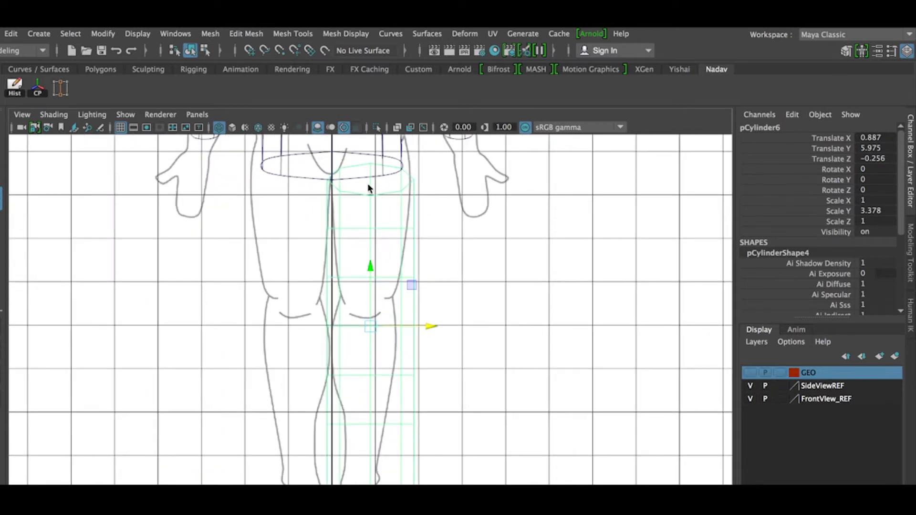
Rotate the leg's top vertex row in the front view so it slopes upward toward the outer hip.
right_click(374, 194)
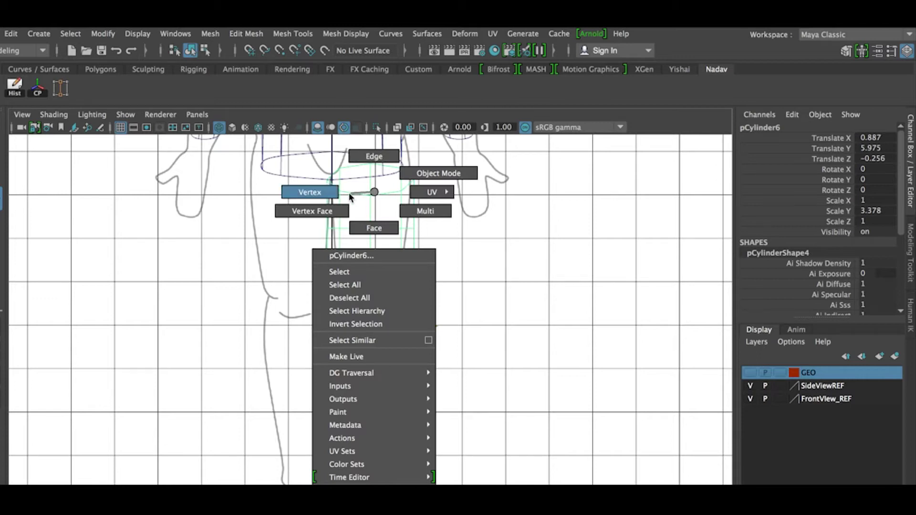
left_click(327, 193)
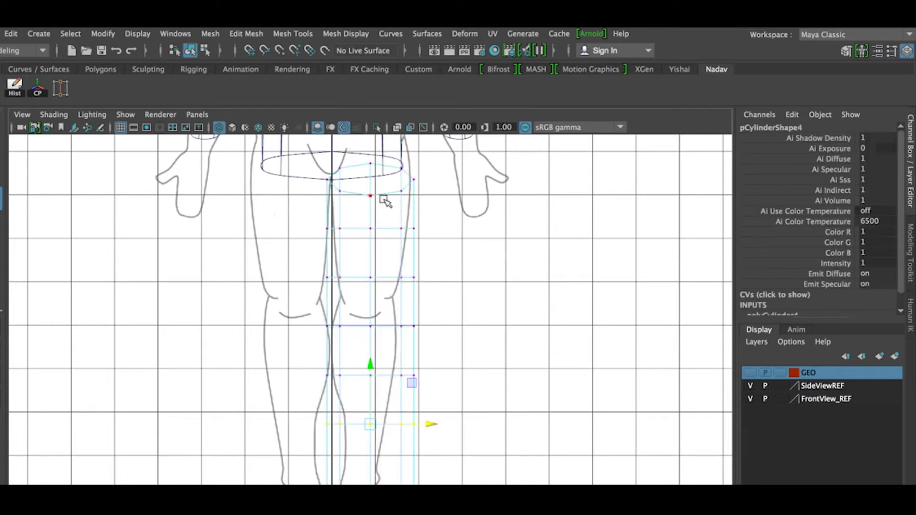
left_click_drag(351, 177, 434, 214)
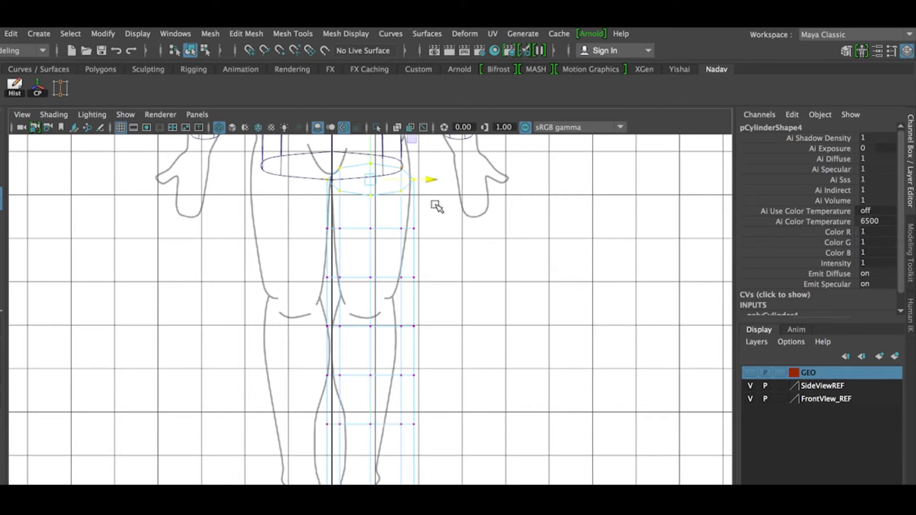
key("e")
left_click_drag(432, 189, 433, 172)
left_click(441, 234)
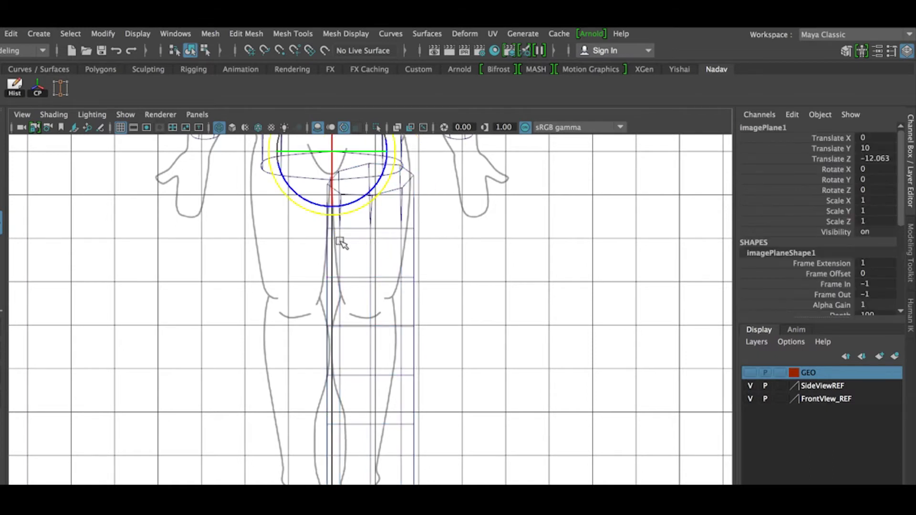
Narrow and align the two thigh vertex rows below the top ring to the leg outline in the front view.
left_click(357, 229)
right_click_drag(357, 229, 290, 225)
key("q")
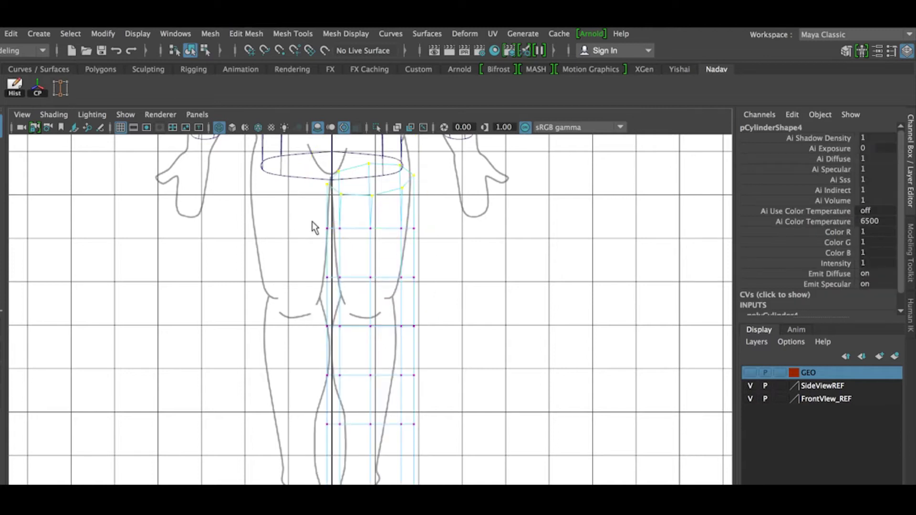
key("r")
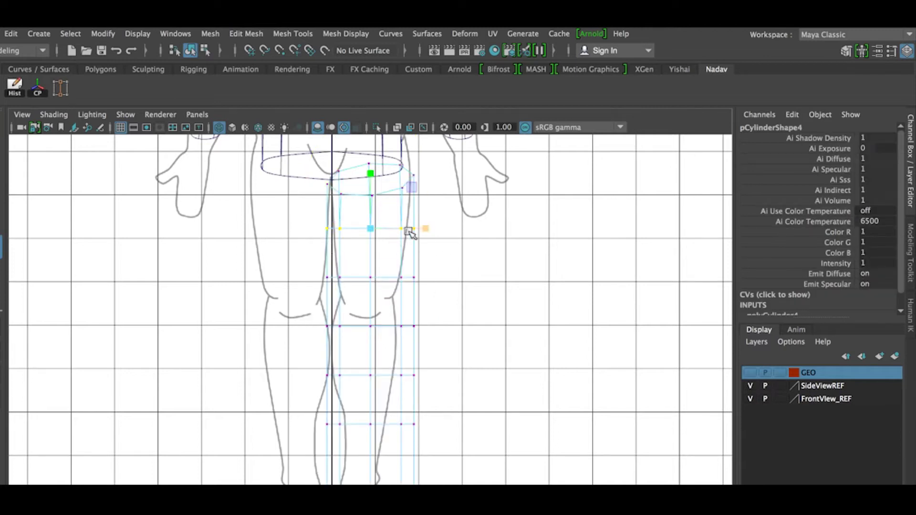
left_click_drag(419, 230, 411, 233)
left_click_drag(303, 267, 421, 279)
key("w")
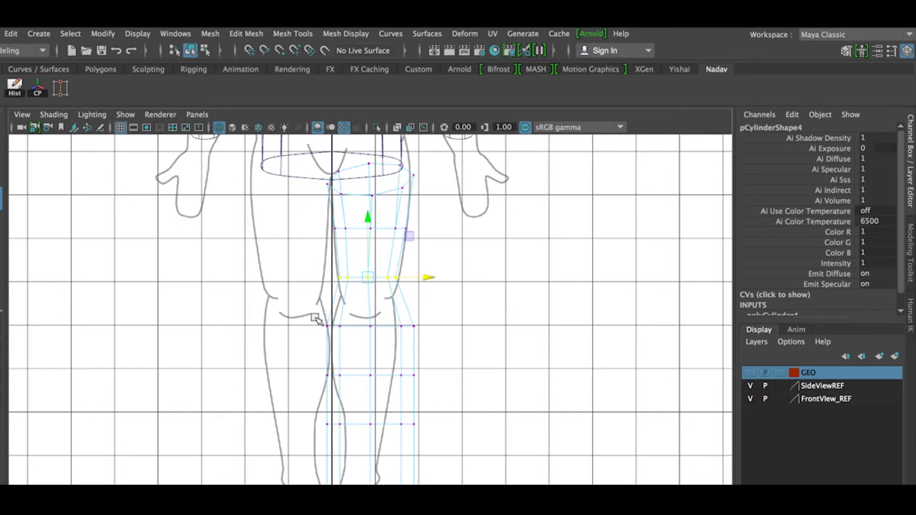
Narrow the three vertex rows from the knee to the lower calf and align them to the leg outline in the front view.
left_click_drag(311, 317, 446, 341)
key("r")
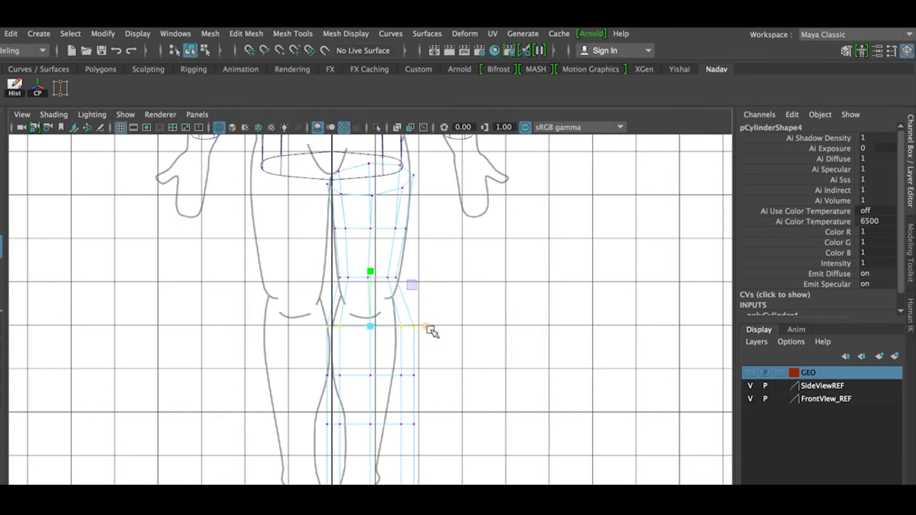
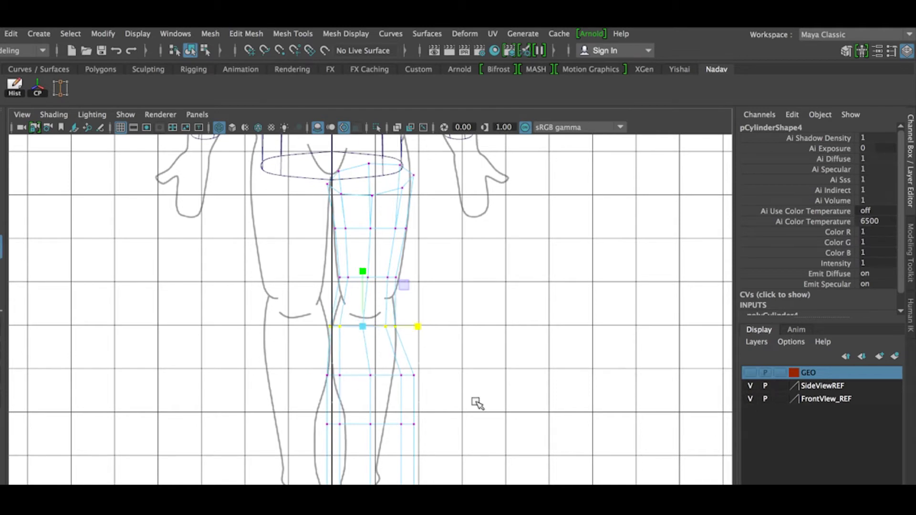
key("Down")
mouse_move(424, 376)
left_mouse_down()
mouse_move(397, 376)
mouse_move(415, 375)
left_mouse_up()
key("w")
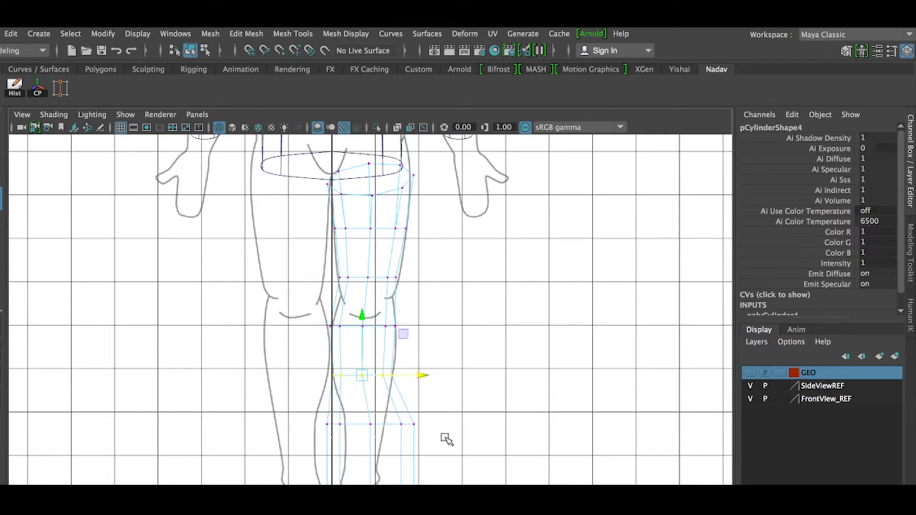
key("Down")
key("r")
mouse_move(429, 423)
left_mouse_down()
mouse_move(393, 431)
mouse_move(423, 425)
left_mouse_up()
key("w")
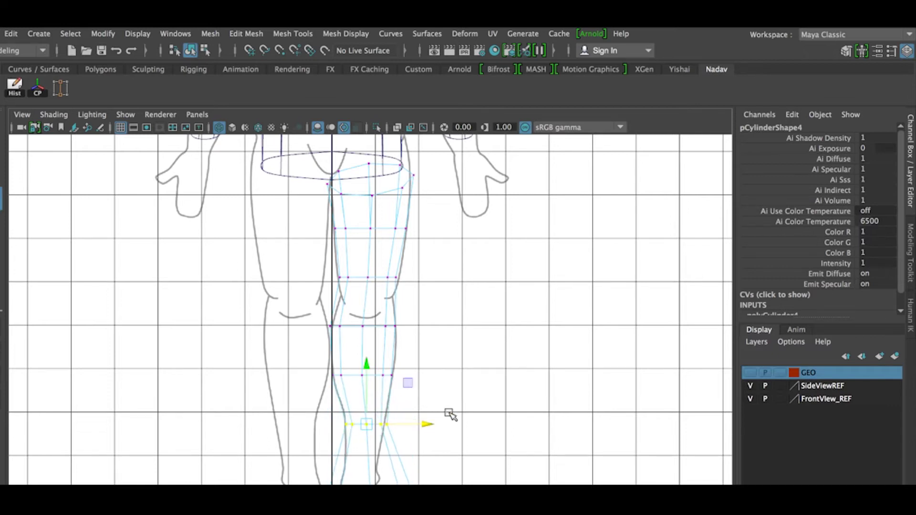
Narrow the leg's bottom vertex row to the ankle width, centre it on the outline and raise it slightly above the foot.
middle_click_drag(496, 420, 514, 281, "alt")
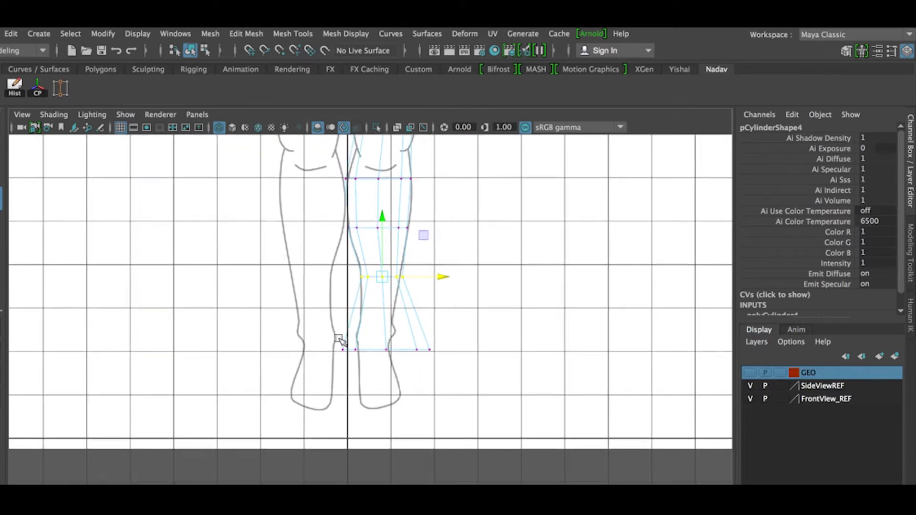
left_click_drag(525, 384, 521, 384)
key("r")
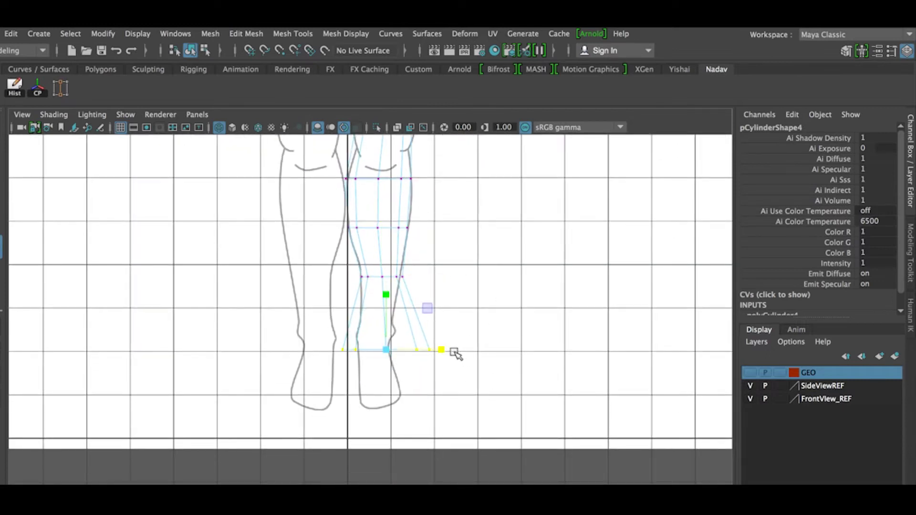
mouse_move(447, 351)
left_mouse_down()
mouse_move(409, 358)
mouse_move(433, 352)
left_mouse_up()
key("w")
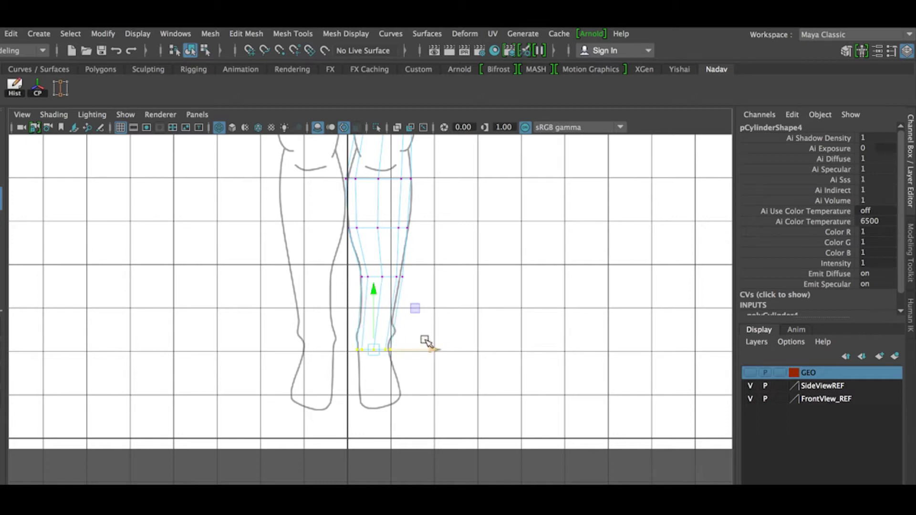
left_click_drag(373, 296, 377, 277)
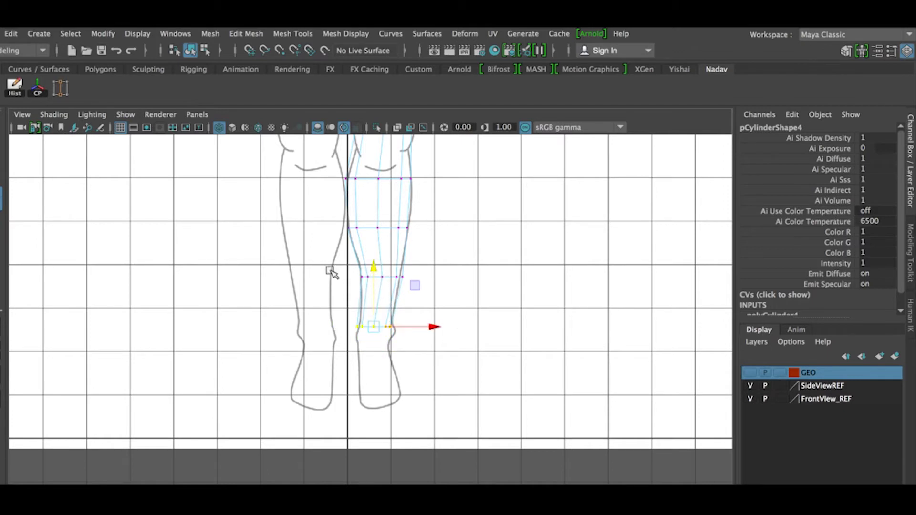
Delete the top and bottom cap faces of the leg cylinder in the perspective view.
key("space")
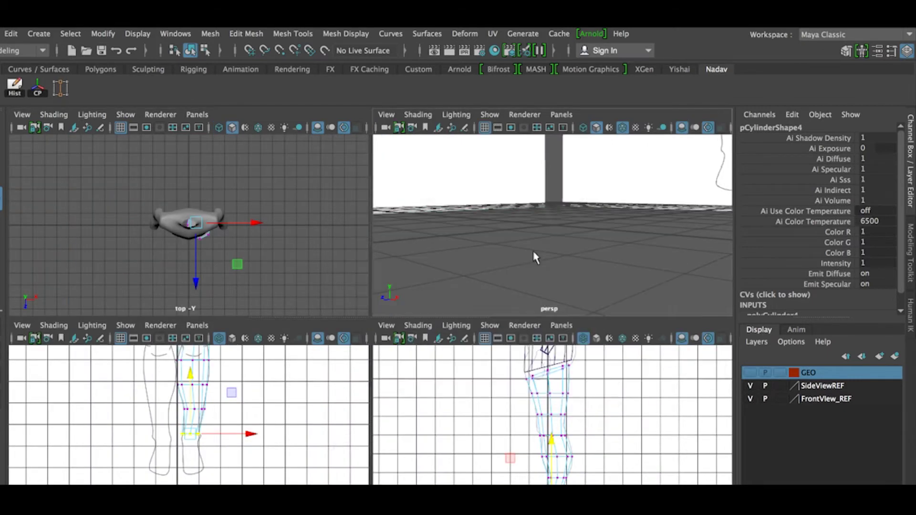
key("space")
key("f")
scroll(405, 372, "down", 8)
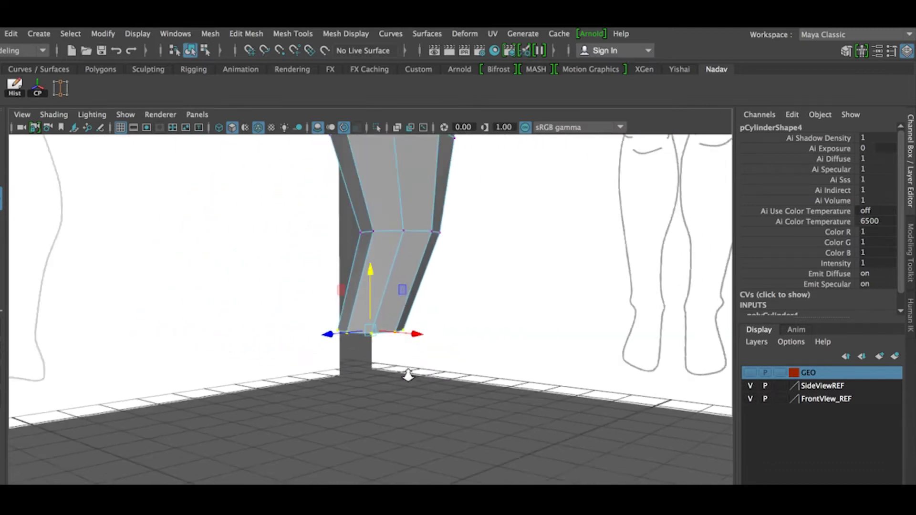
mouse_move(419, 310)
left_mouse_down("alt")
mouse_move(429, 458)
mouse_move(479, 394)
mouse_move(460, 381)
mouse_move(439, 415)
mouse_move(425, 410)
mouse_move(458, 369)
mouse_move(446, 347)
mouse_move(454, 325)
left_mouse_up("alt")
left_click_drag(399, 269, 396, 225, "alt")
right_click_drag(396, 225, 403, 263)
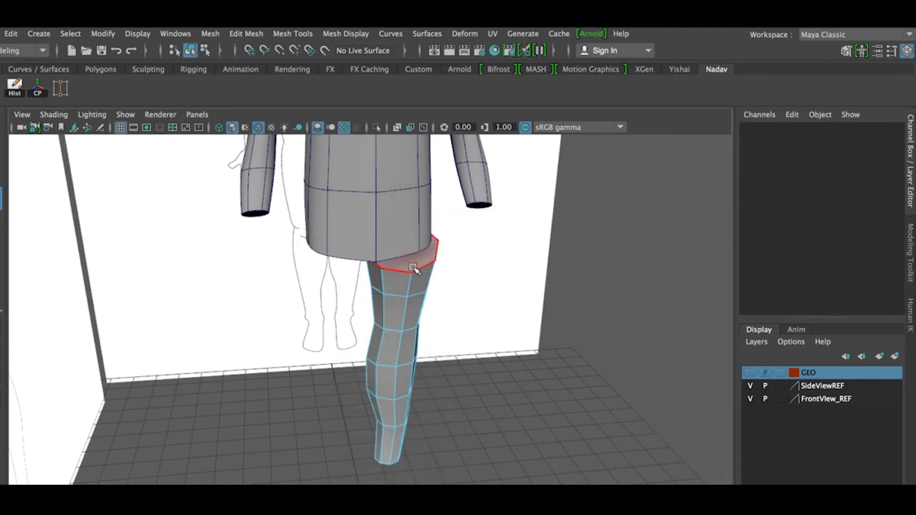
left_click(410, 262)
key("Delete")
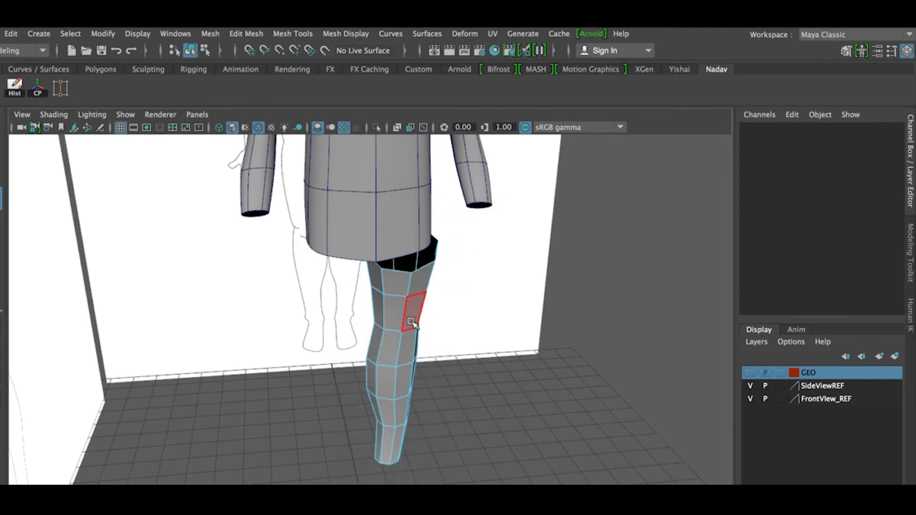
left_click_drag(412, 377, 384, 269, "alt")
left_click(391, 413)
key("Delete")
Combine the original torso half and the leg into one mesh and display it without smoothing.
left_click(389, 217)
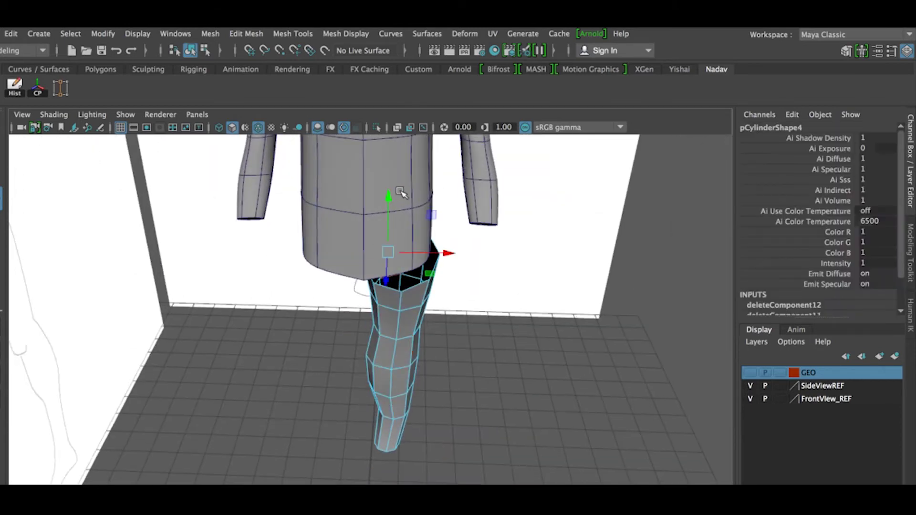
key("F8")
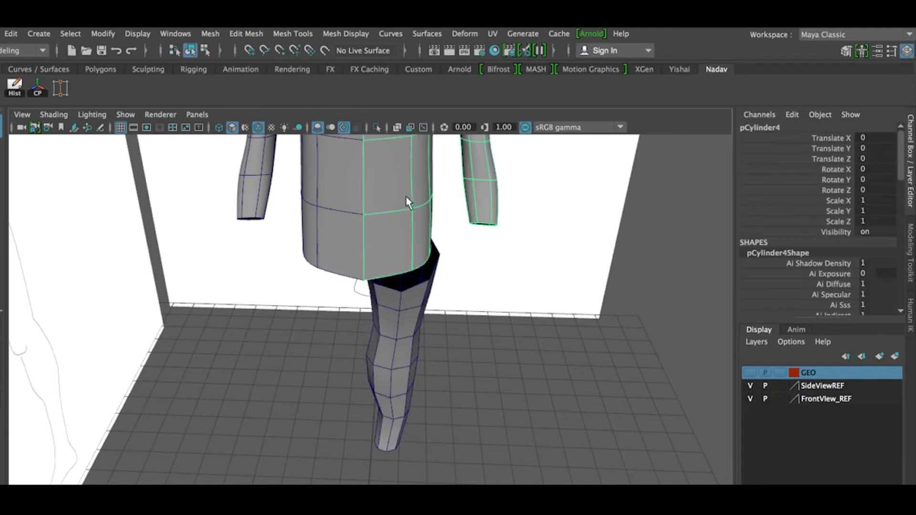
scroll(386, 260, "down", 3)
left_click(406, 318)
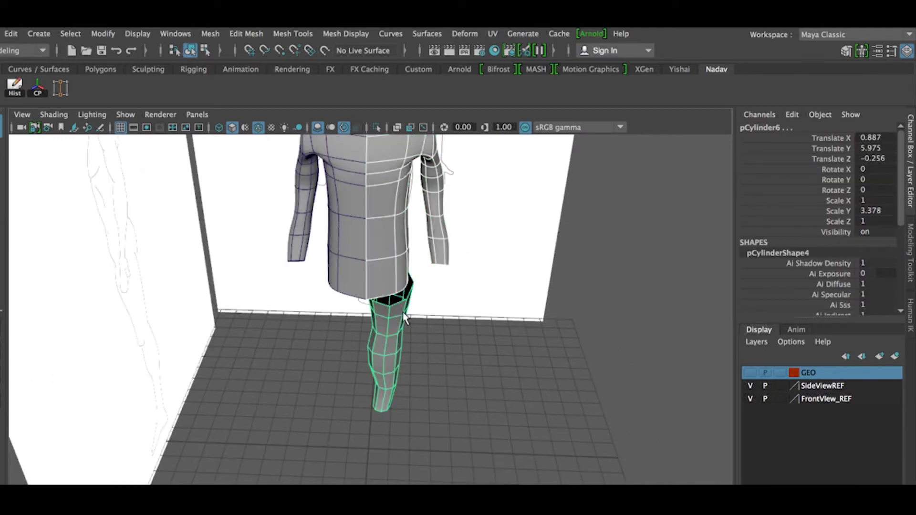
left_click(911, 238)
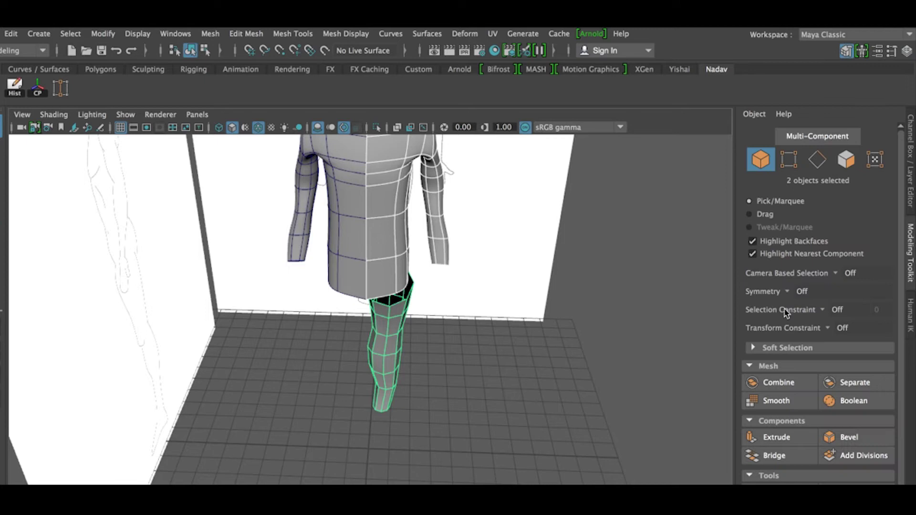
left_click(785, 385)
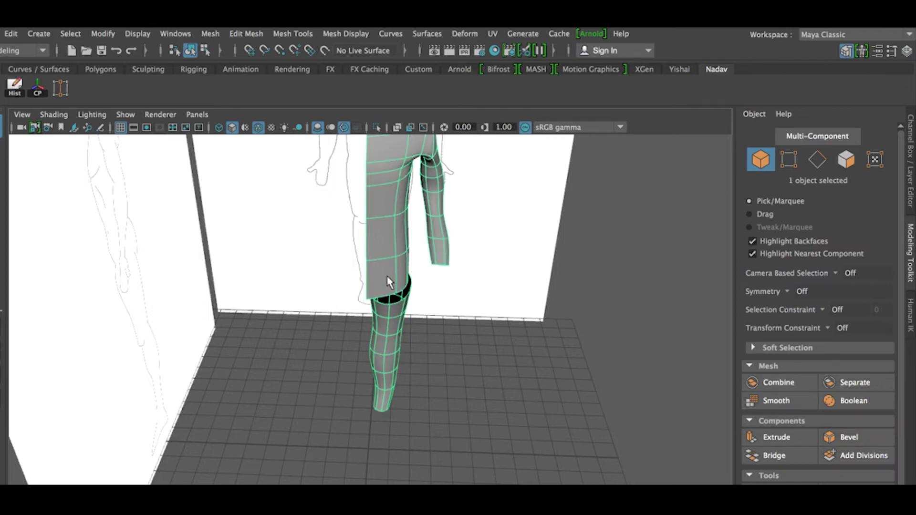
left_click_drag(388, 278, 417, 316, "alt")
key("1")
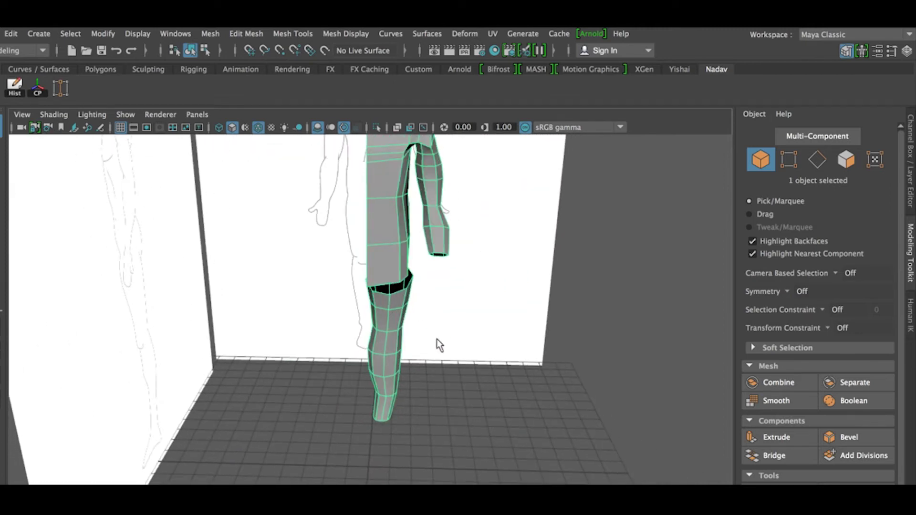
Insert a vertical edge loop down the front of the torso half with Multi-Cut, ending at its open lower border.
left_click_drag(432, 362, 408, 340, "alt")
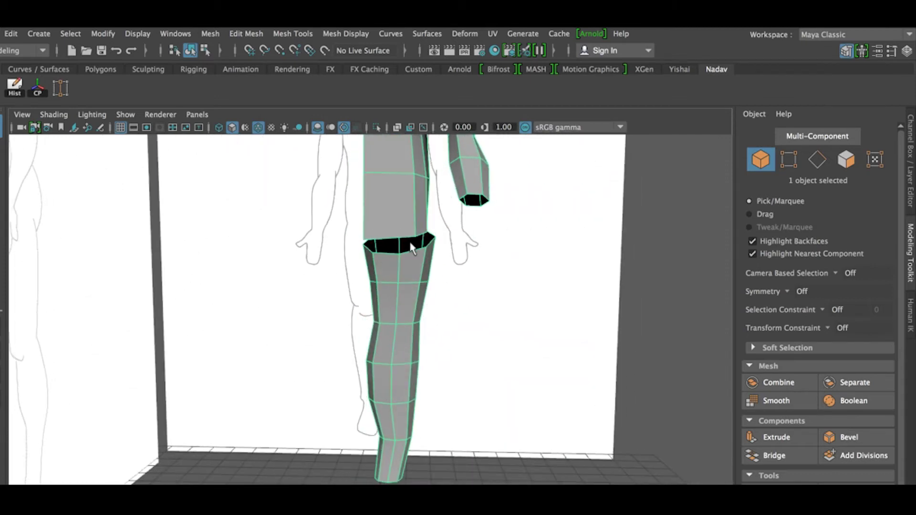
middle_click_drag(474, 264, 501, 358, "alt")
left_click_drag(502, 358, 469, 371, "alt")
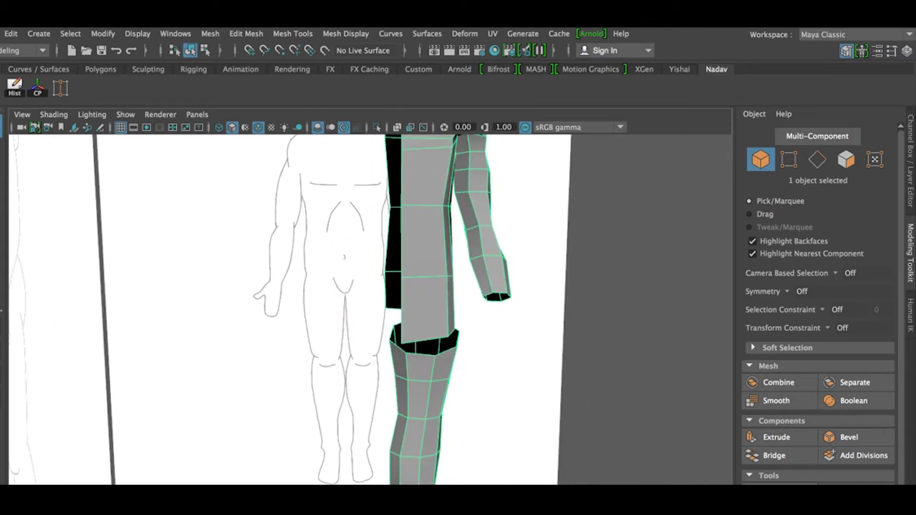
key("F8")
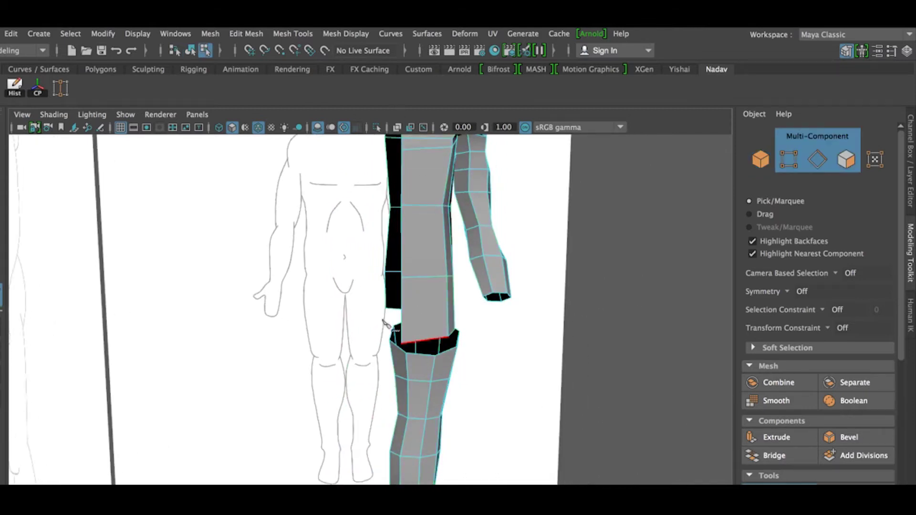
left_click(425, 337, "ctrl")
left_click_drag(426, 334, 430, 332, "ctrl")
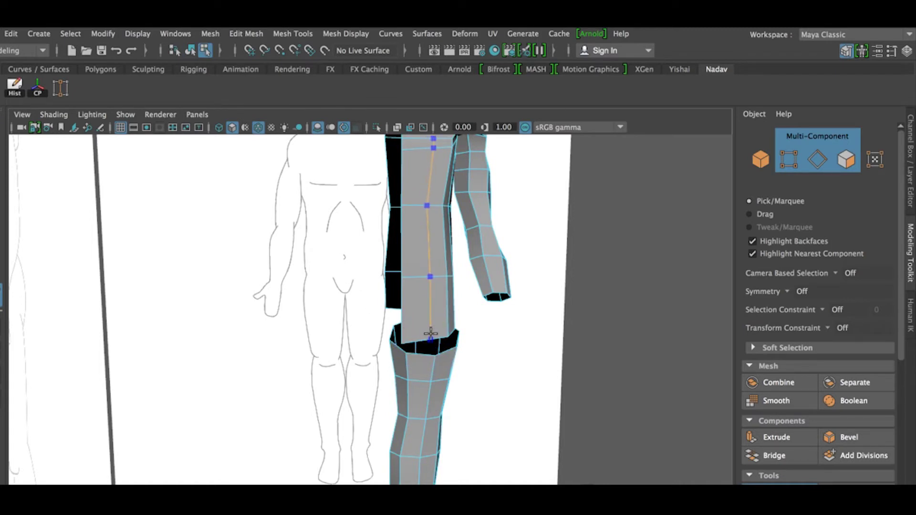
left_click(430, 333, "ctrl")
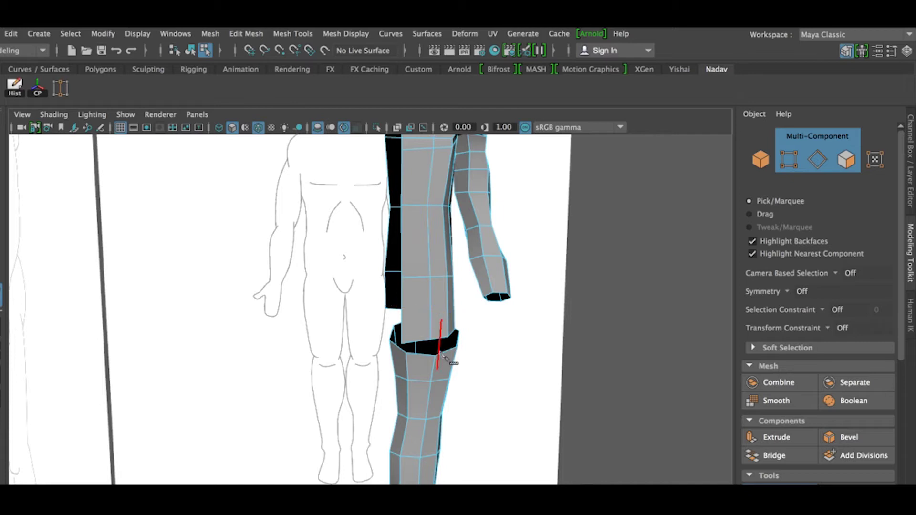
Insert a matching vertical edge loop down the back of the torso half, ending at its open lower border.
right_click_drag(352, 330, 599, 348, "alt")
mouse_move(599, 347)
left_mouse_down("alt")
mouse_move(427, 366)
mouse_move(523, 352)
mouse_move(484, 326)
left_mouse_up("alt")
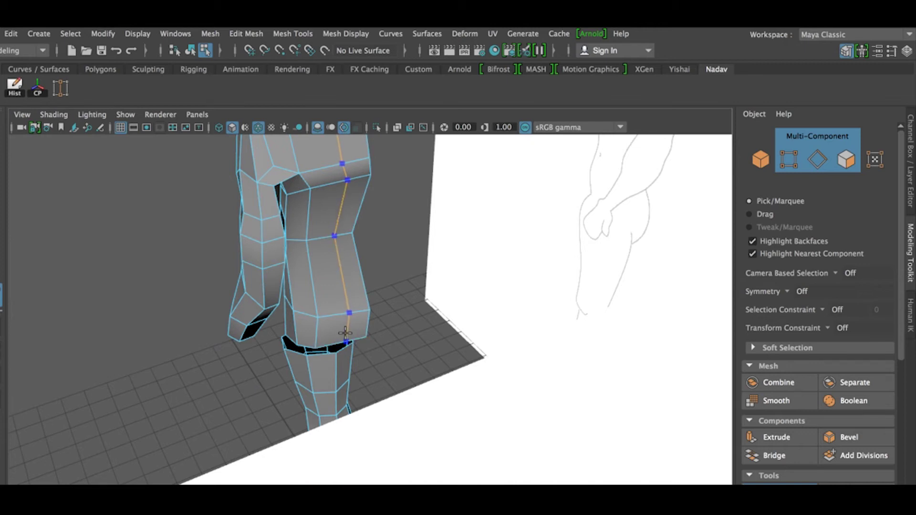
left_click_drag(345, 333, 338, 333, "ctrl")
left_click_drag(358, 268, 484, 273, "alt")
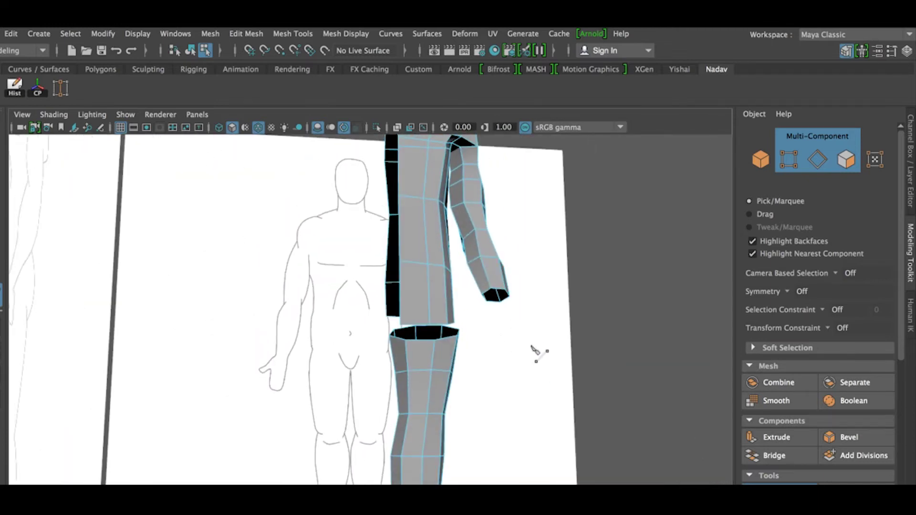
Insert a horizontal edge loop around the torso just above the existing hip row and leave Multi-Cut.
left_click_drag(528, 354, 415, 287, "alt")
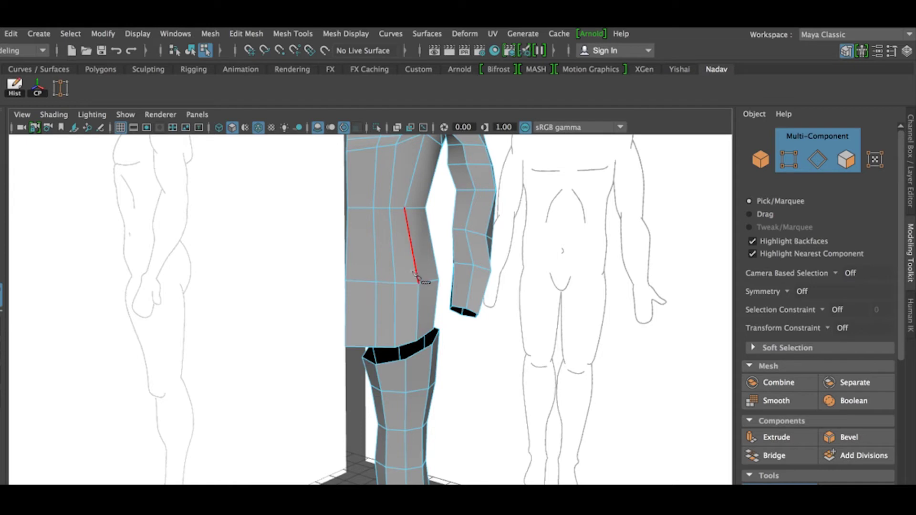
left_click_drag(415, 271, 415, 271, "ctrl")
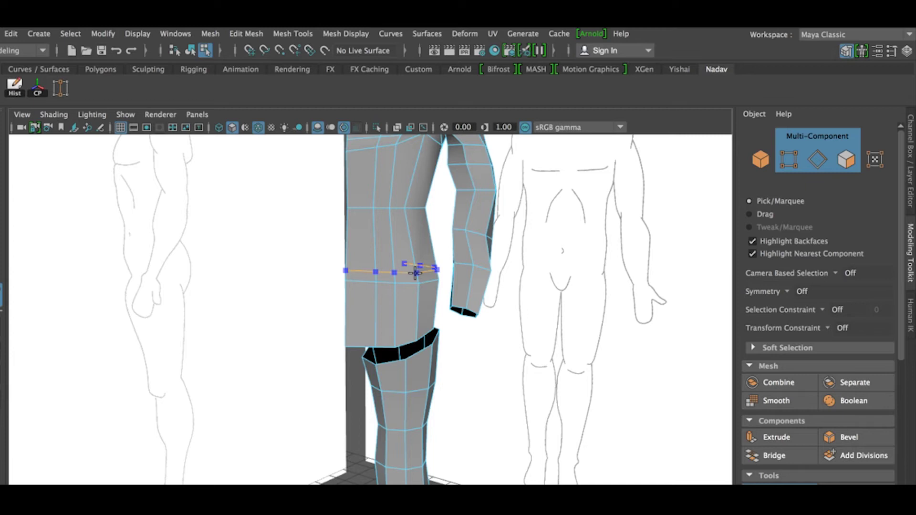
left_click(415, 273, "ctrl")
key("q")
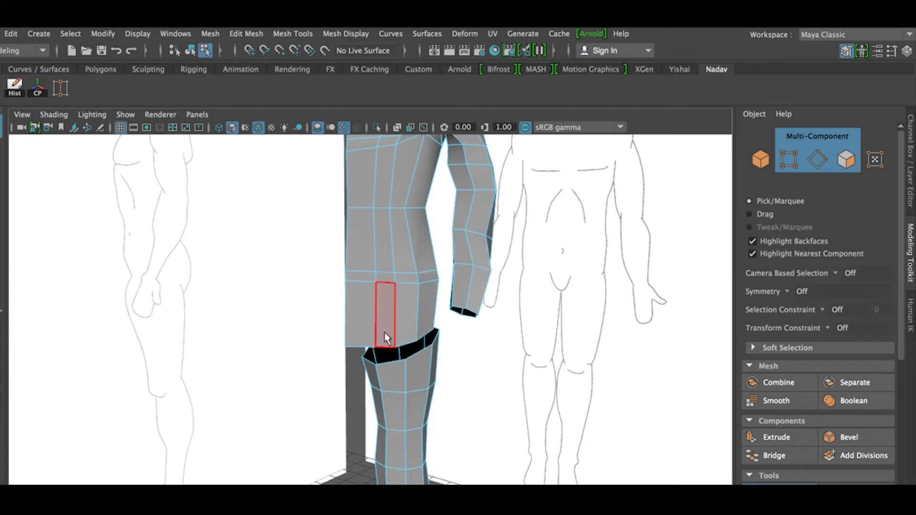
Bridge the torso's front and back lower edges beside the centre line with several divisions to form the crotch strip.
left_click_drag(392, 328, 458, 345, "alt")
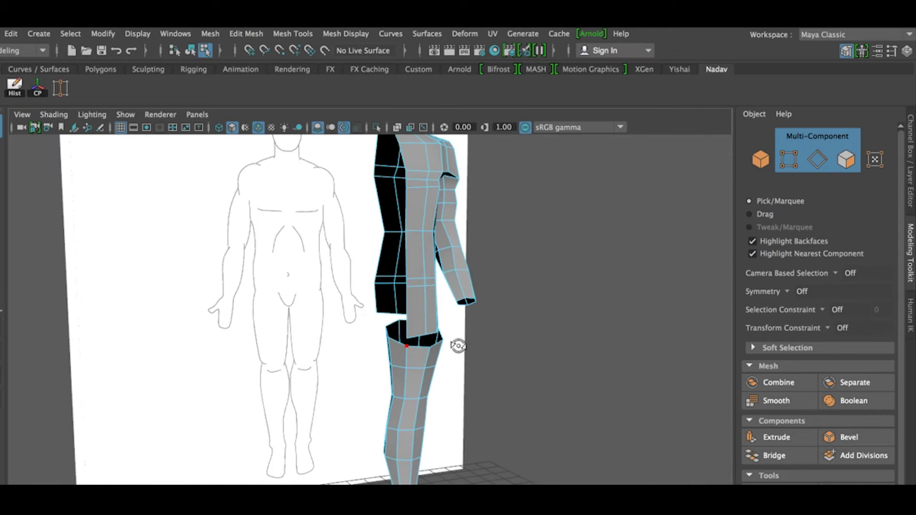
right_click_drag(392, 225, 408, 190)
left_click(385, 314)
left_click_drag(413, 360, 427, 383, "alt")
scroll(416, 393, "up", 5)
left_click(497, 373, "shift")
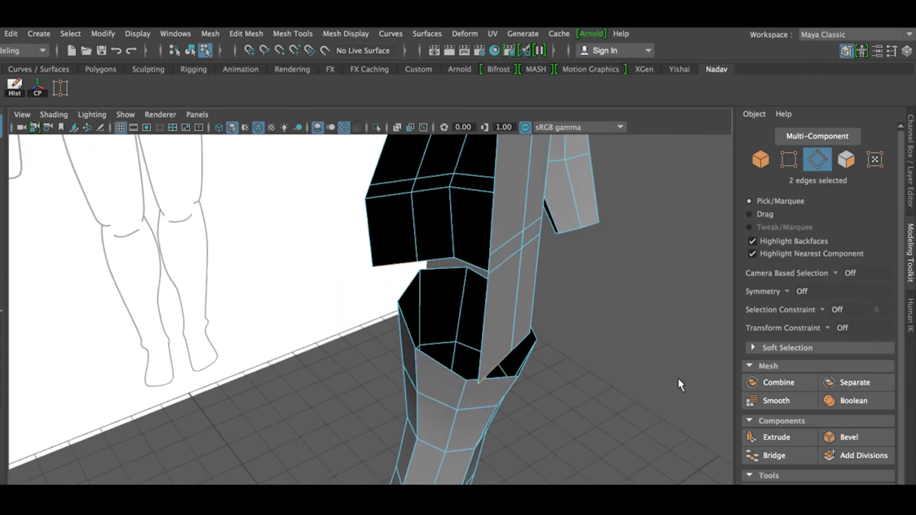
left_click(785, 455)
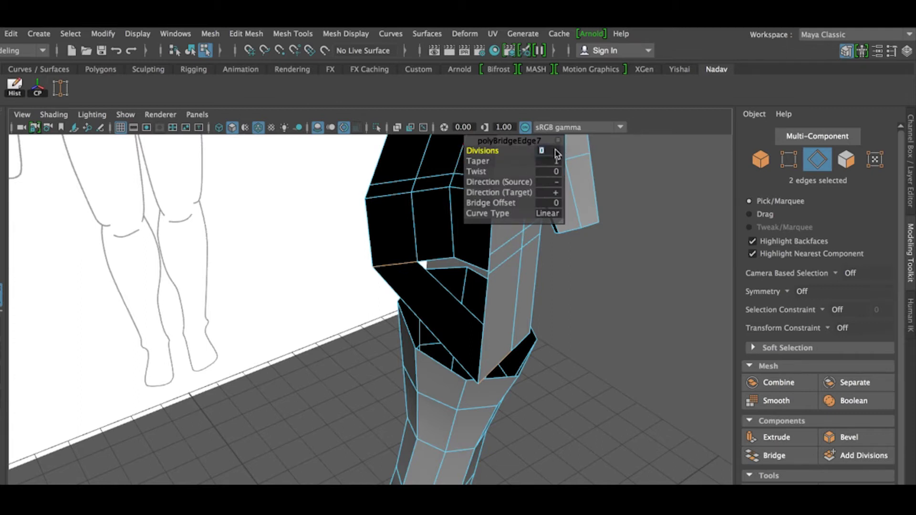
key("Return")
Move the two middle edges on the crotch strip's leg side toward the centre line to narrow the strip.
left_click_drag(439, 307, 479, 313, "alt")
right_click_drag(428, 225, 431, 196)
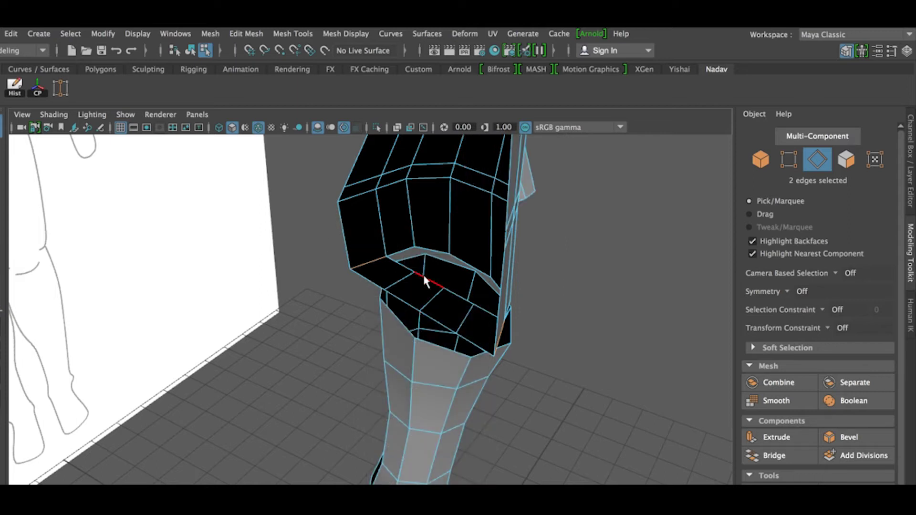
left_click(439, 292, "shift")
left_click(456, 294, "shift")
key("w")
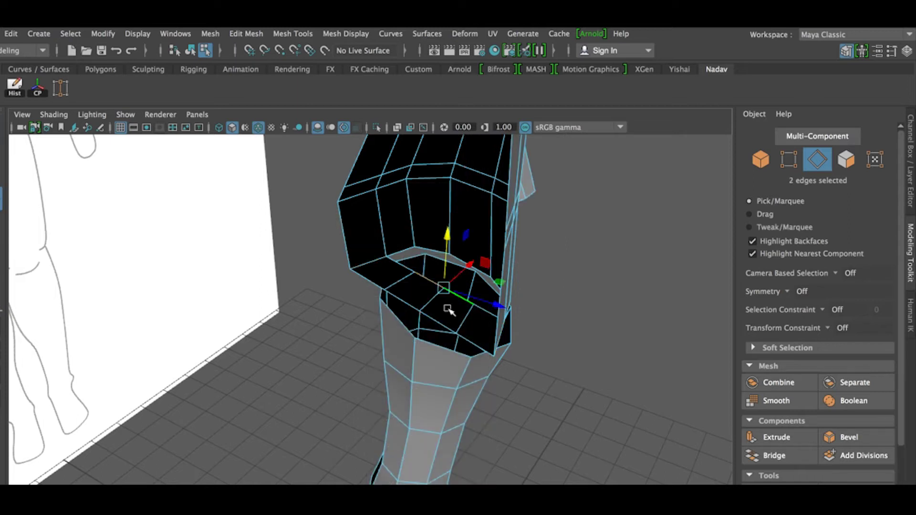
mouse_move(472, 270)
left_mouse_down()
mouse_move(436, 292)
mouse_move(439, 305)
mouse_move(415, 332)
mouse_move(380, 307)
mouse_move(374, 316)
mouse_move(422, 319)
left_mouse_up()
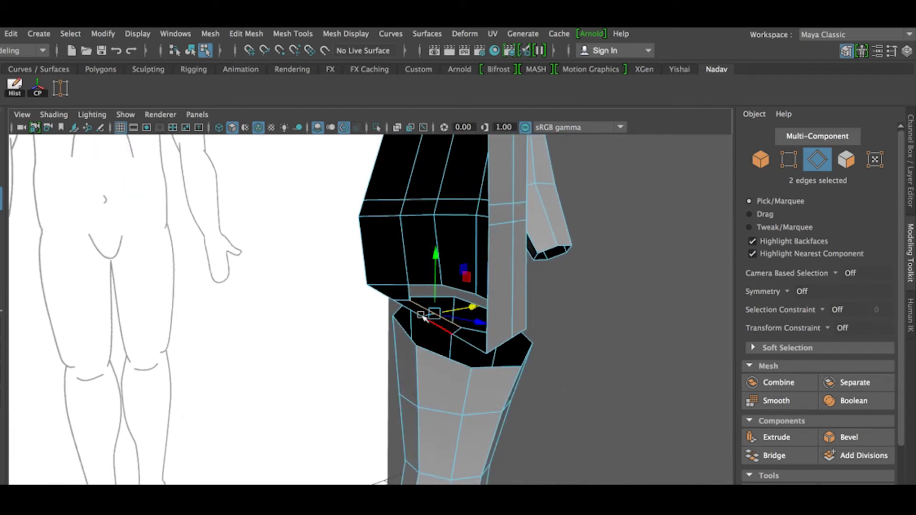
Select the crotch strip's inner cross edges and lower them to round the strip downward.
left_click(405, 300)
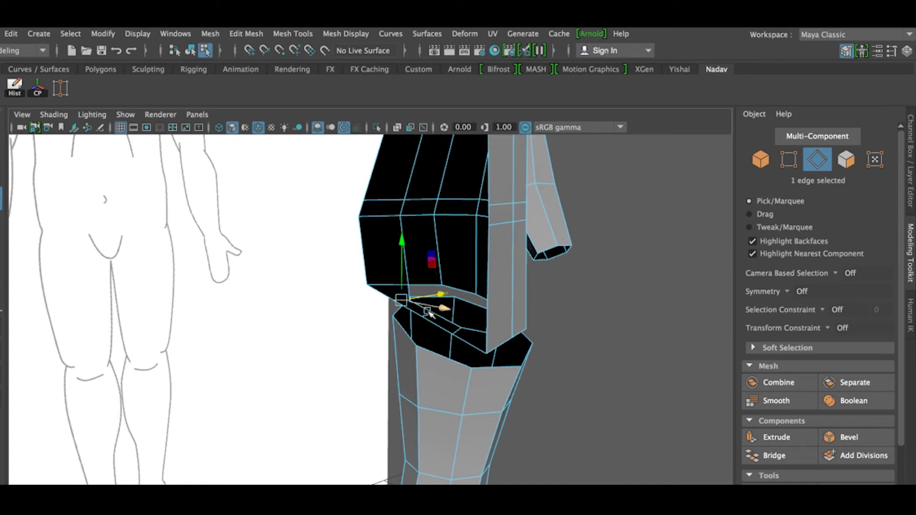
left_click(443, 326, "shift")
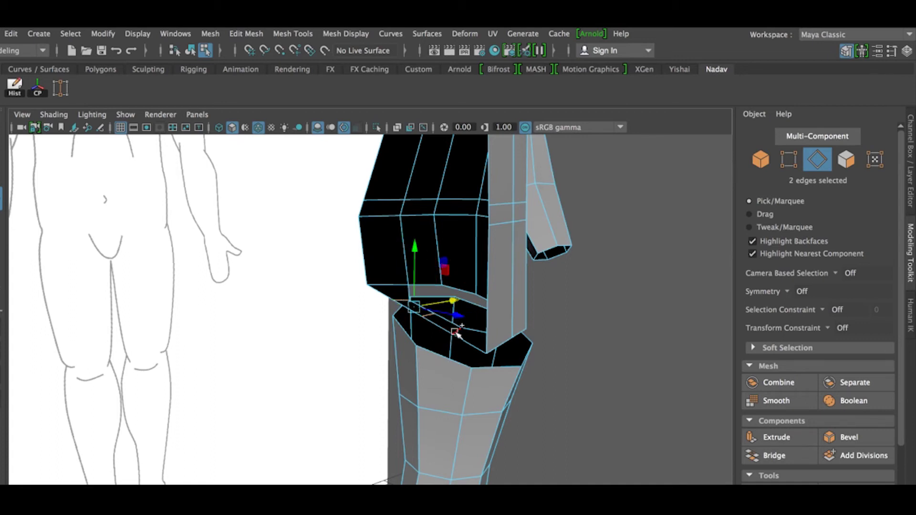
left_click_drag(430, 273, 423, 303)
Select the three vertical edges at the top of the inner thigh and shift them outward, away from the centre line.
left_click_drag(457, 336, 415, 373, "alt")
right_click_drag(423, 373, 423, 217)
left_click(417, 367)
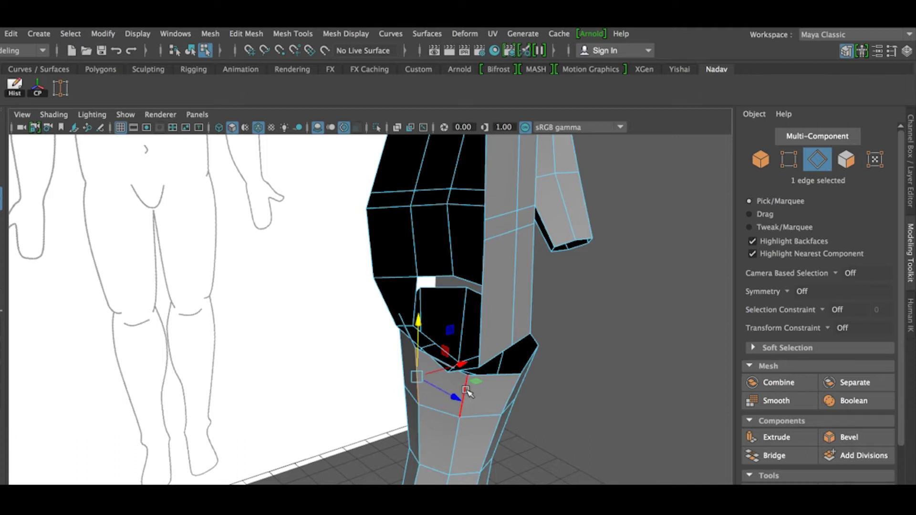
left_click(467, 391, "shift")
left_click(403, 362, "shift")
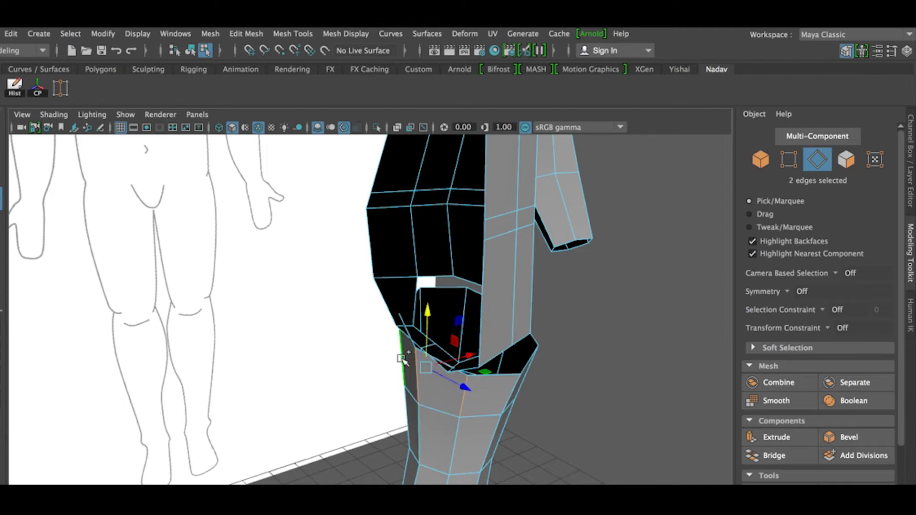
left_click_drag(467, 361, 482, 355)
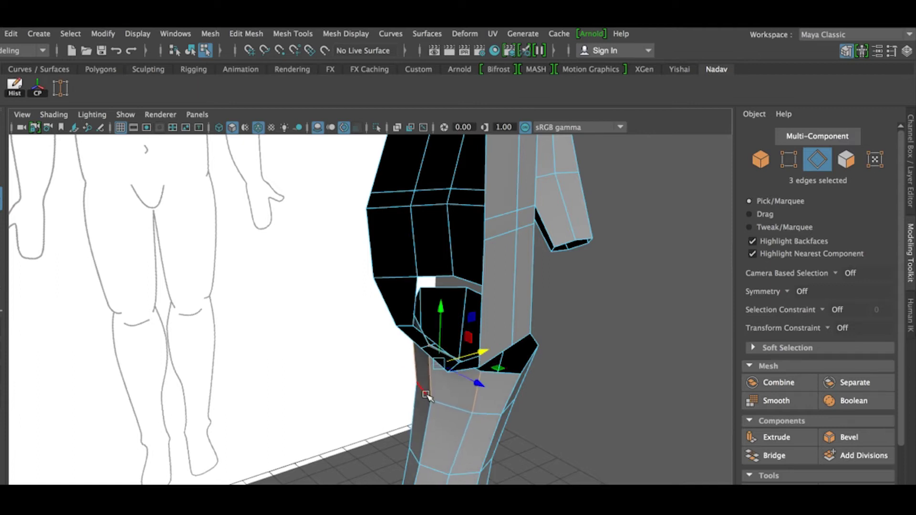
Shift the three inner-thigh edges in the next row down slightly outward as well.
left_click(413, 411)
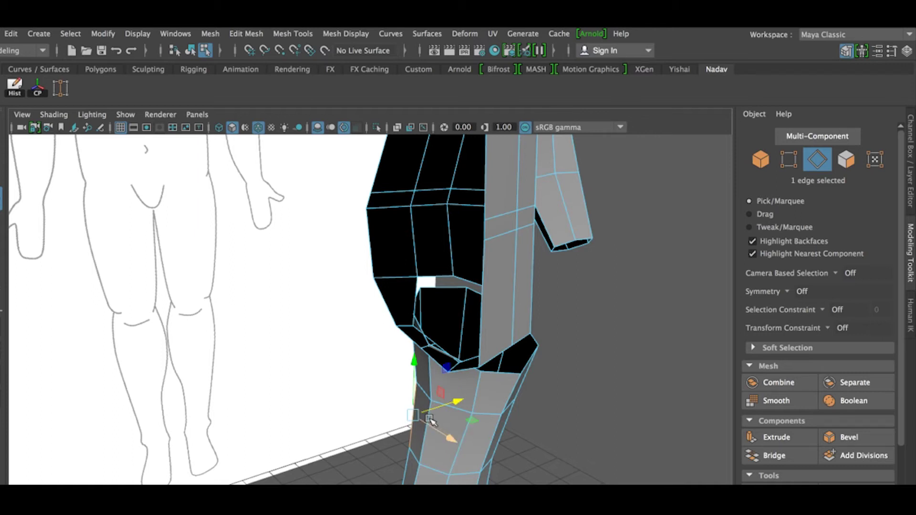
key("q")
left_click(461, 434, "shift")
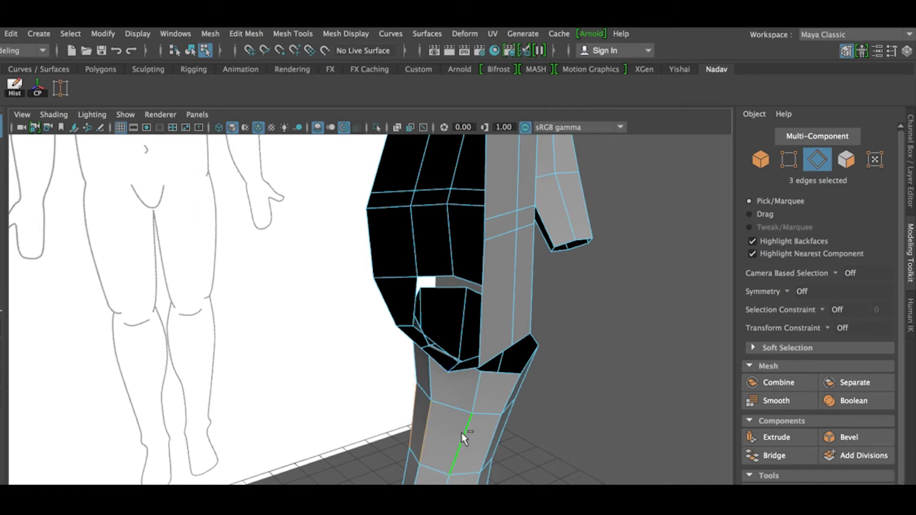
key("w")
left_click_drag(469, 419, 476, 416)
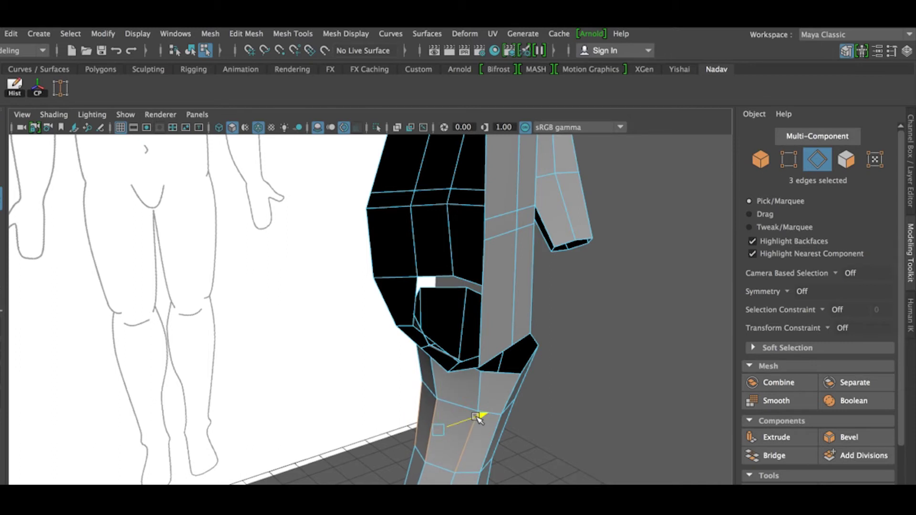
Target-weld the inner vertices of the leg's open top to the matching vertices along the crotch strip.
left_click_drag(409, 374, 415, 391, "alt")
right_click_drag(415, 392, 442, 390, "alt")
middle_click_drag(465, 376, 351, 358, "alt")
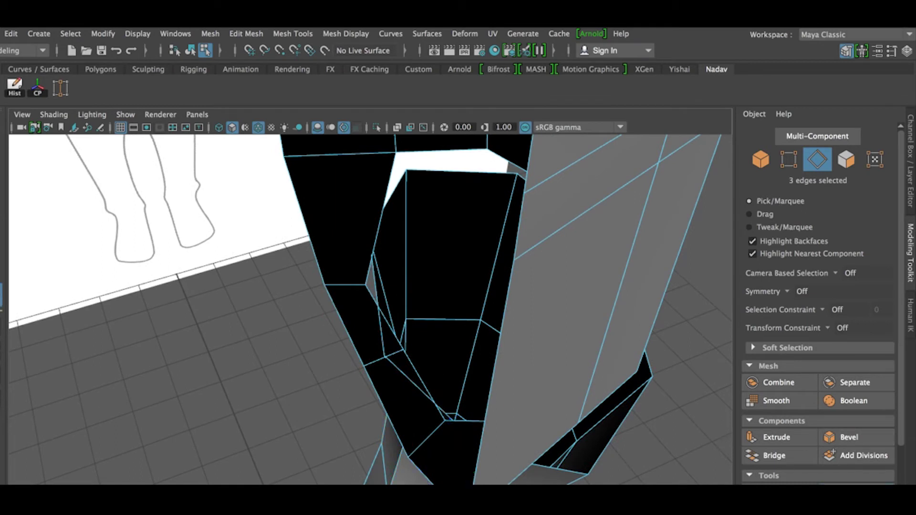
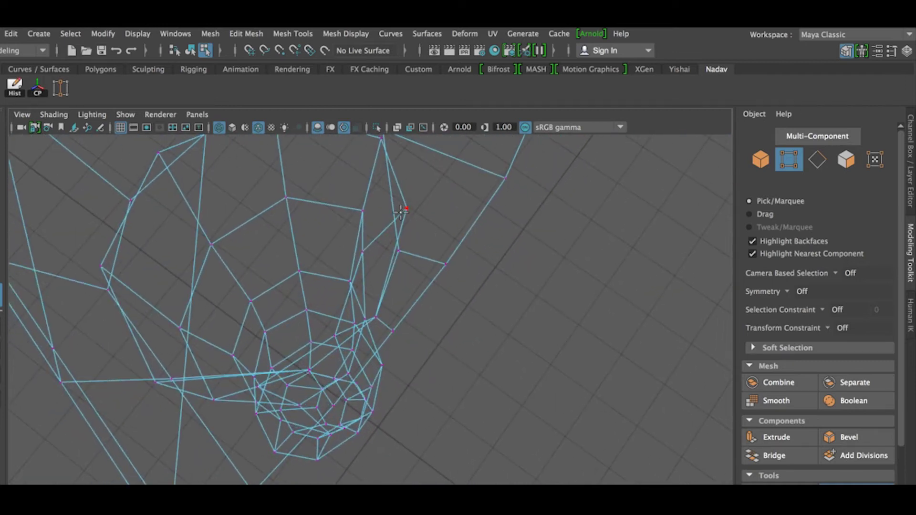
left_click_drag(471, 305, 358, 282, "alt")
key("5")
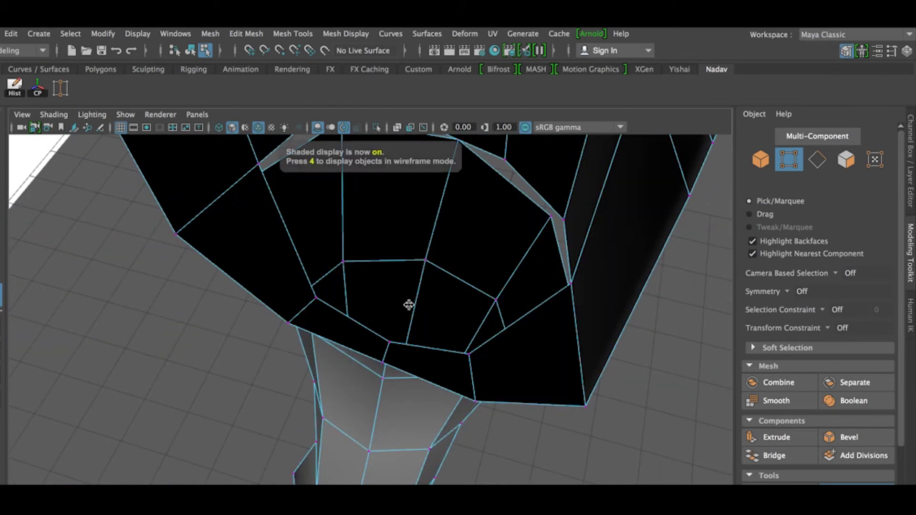
mouse_move(405, 305)
left_mouse_down("alt")
mouse_move(366, 362)
mouse_move(354, 314)
mouse_move(409, 327)
mouse_move(352, 258)
mouse_move(378, 286)
mouse_move(414, 280)
mouse_move(431, 250)
mouse_move(422, 272)
left_mouse_up("alt")
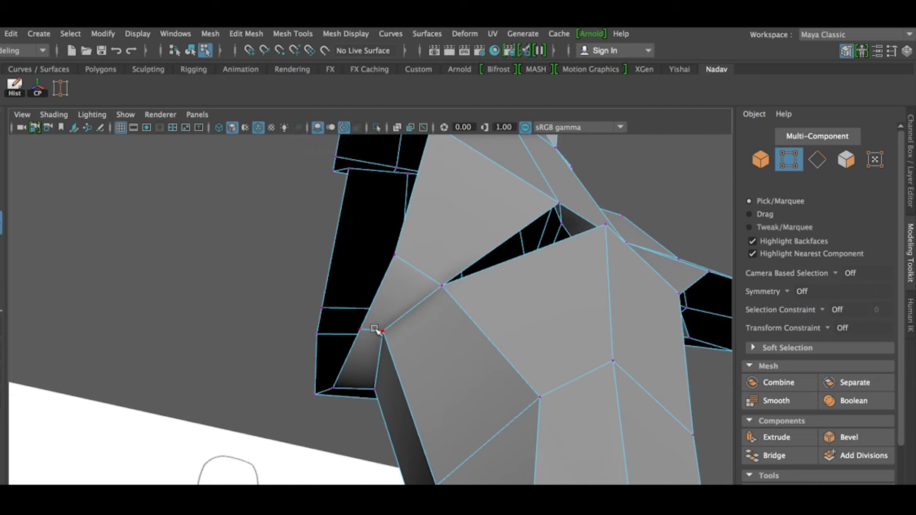
Lower the cross edge of the crotch strip beside the welded leg vertex.
mouse_move(382, 326)
right_mouse_down()
mouse_move(388, 299)
mouse_move(384, 313)
right_mouse_up()
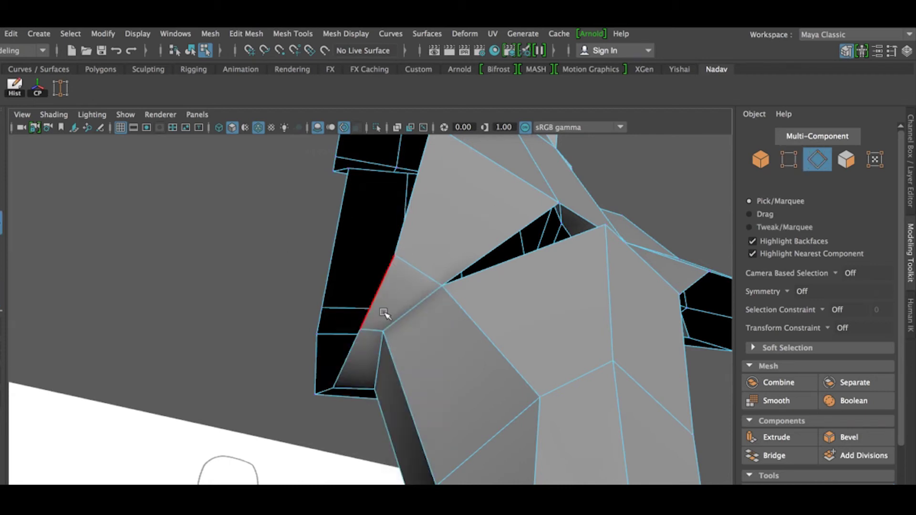
left_click(373, 329)
key("w")
left_click_drag(374, 305, 373, 329)
left_click_drag(495, 335, 539, 364, "alt")
Target-weld the leg's remaining top vertices to the torso's lower border vertices on the front and the back of the hip.
right_click_drag(458, 346, 406, 344)
right_click_drag(409, 225, 345, 232)
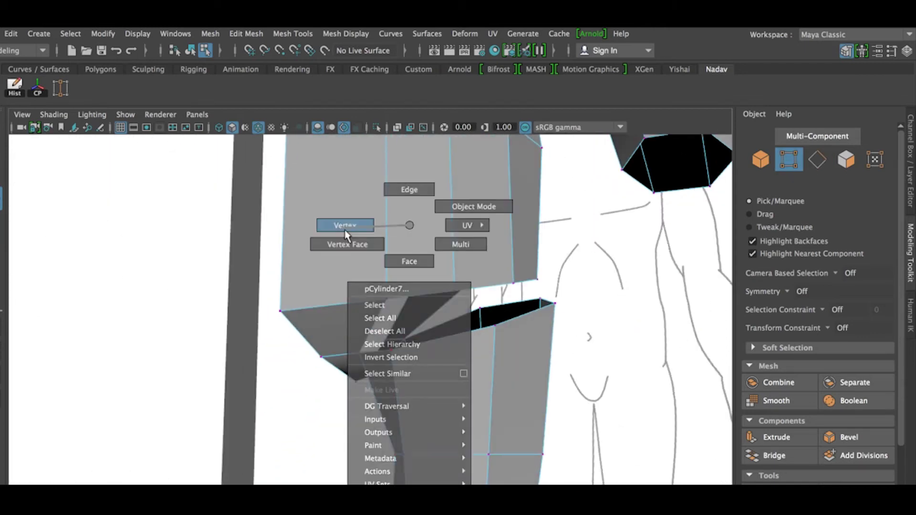
left_click(856, 492)
mouse_move(430, 336)
left_mouse_down("alt")
mouse_move(417, 319)
mouse_move(441, 329)
left_mouse_up("alt")
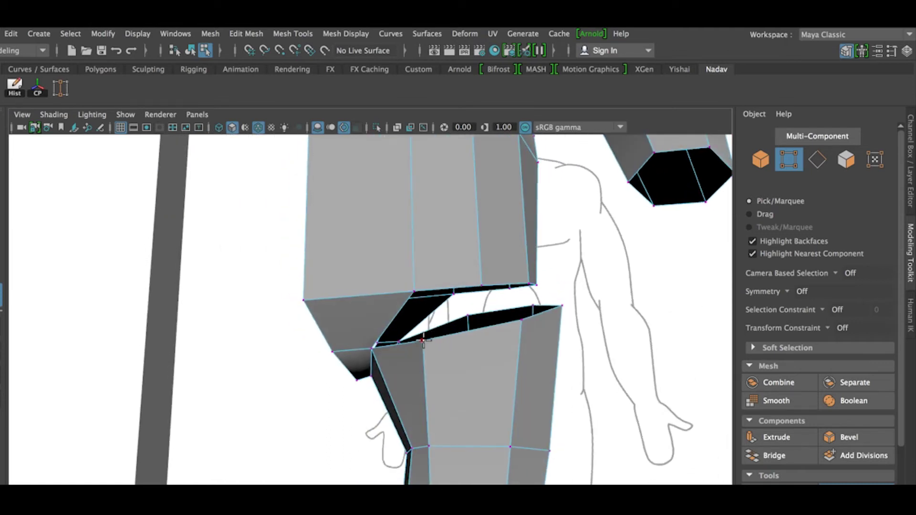
left_click_drag(480, 287, 481, 287)
left_click_drag(478, 357, 456, 342, "alt")
left_click_drag(351, 341, 407, 295)
left_click_drag(491, 334, 404, 337, "alt")
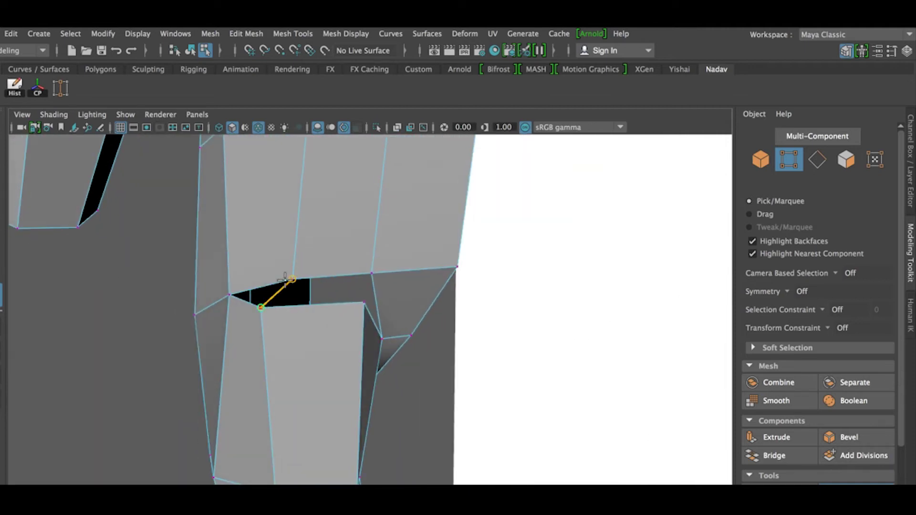
left_click_drag(285, 280, 292, 279)
Lower the cross edge where the crotch strip rises toward the buttocks.
left_click_drag(409, 348, 373, 352, "alt")
key("w")
right_click_drag(370, 338, 370, 188)
left_click(373, 338)
key("e")
key("w")
left_click_drag(372, 287, 377, 332)
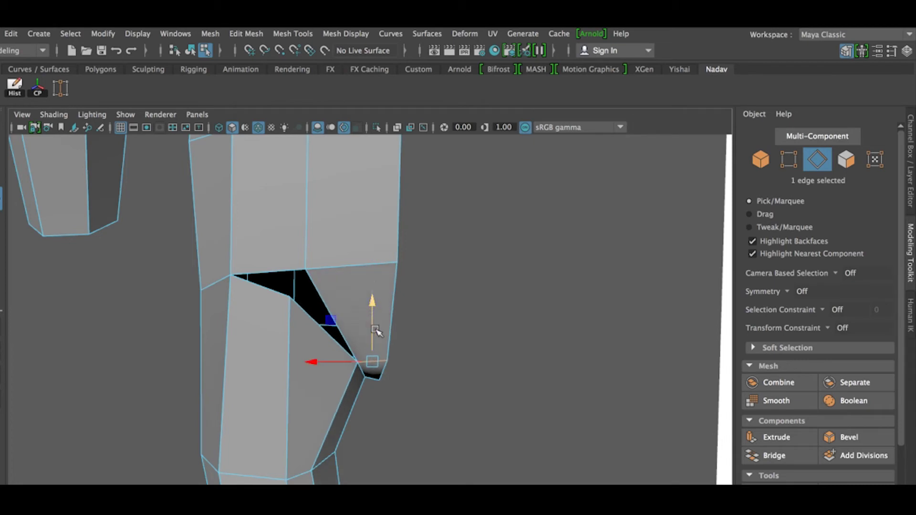
Fill the triangular hole between the torso and the leg at the front of the groin with Fill Hole.
left_click_drag(435, 350, 352, 359, "alt")
left_click(354, 360)
mouse_move(276, 388)
left_mouse_down("alt")
mouse_move(351, 368)
mouse_move(360, 350)
mouse_move(382, 367)
mouse_move(430, 365)
mouse_move(367, 378)
mouse_move(453, 352)
mouse_move(460, 336)
mouse_move(485, 331)
mouse_move(463, 344)
mouse_move(491, 323)
left_mouse_up("alt")
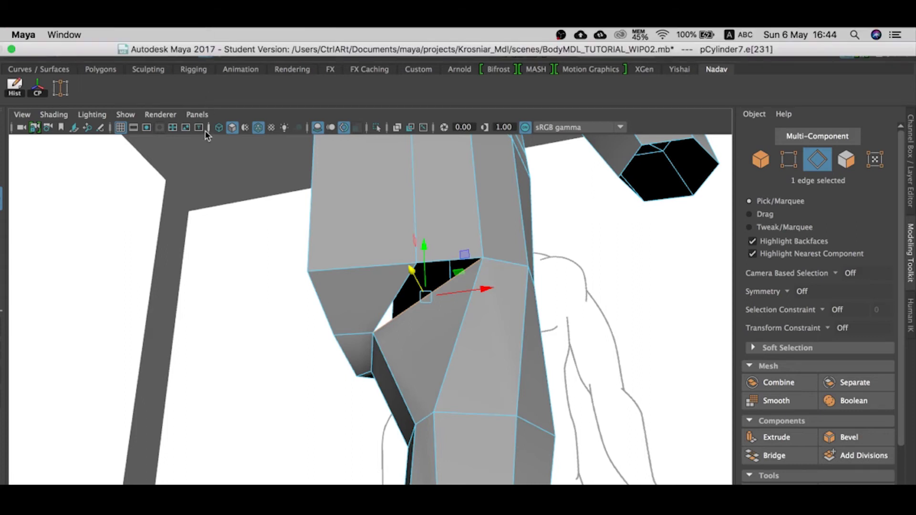
left_click(210, 33)
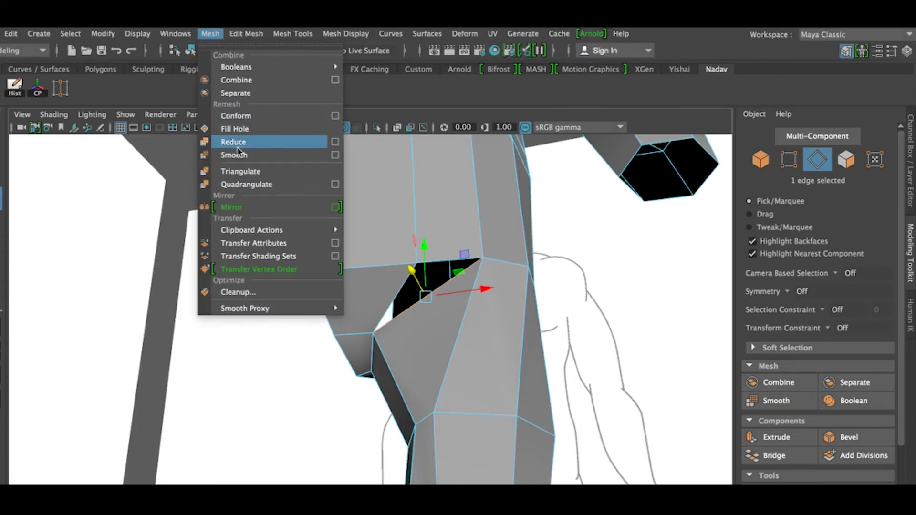
left_click(240, 134)
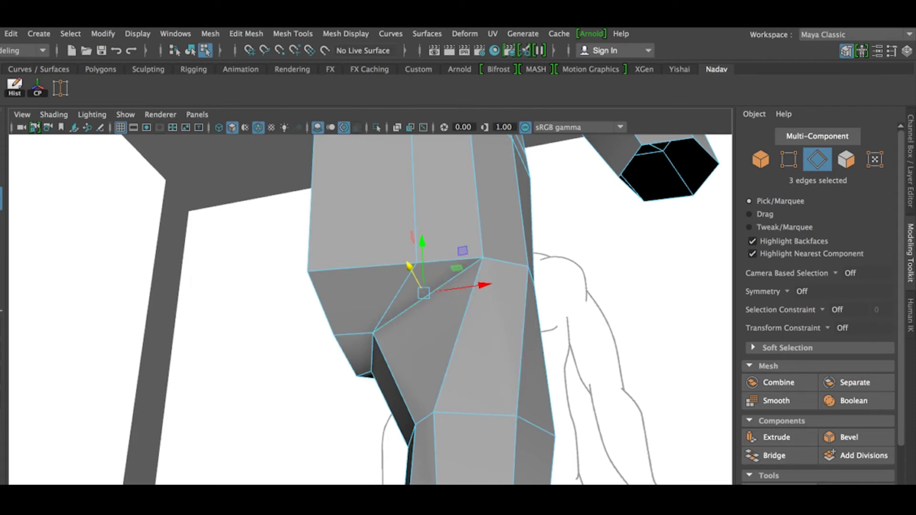
Multi-Cut a new edge row from the inner front groin vertex around the outer hip to the back centre line.
left_click(778, 492)
left_click_drag(439, 257, 454, 277, "alt")
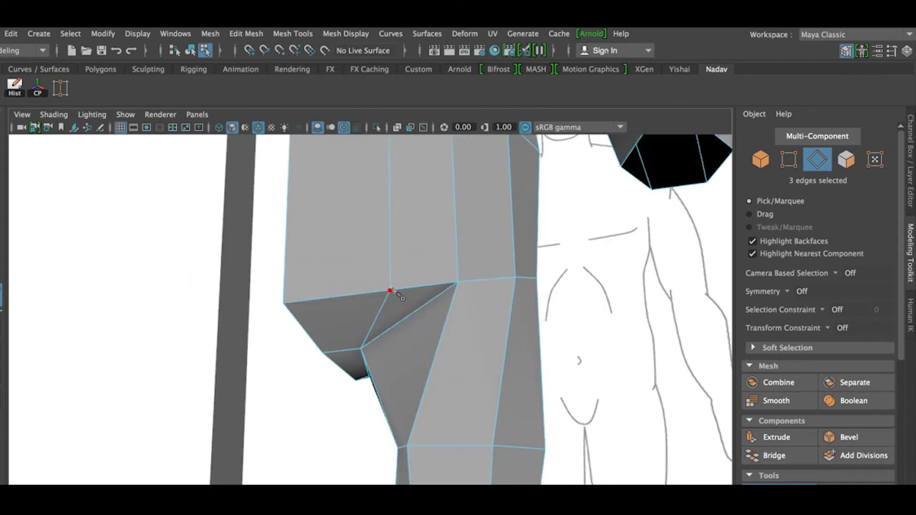
left_click(390, 289)
left_click(457, 252)
left_click(513, 243)
left_click_drag(569, 272, 462, 258, "alt")
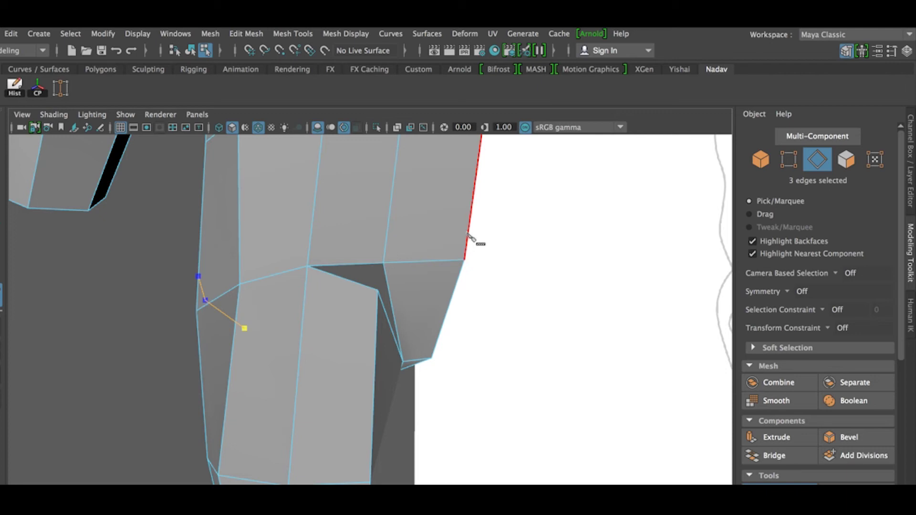
left_click(467, 235)
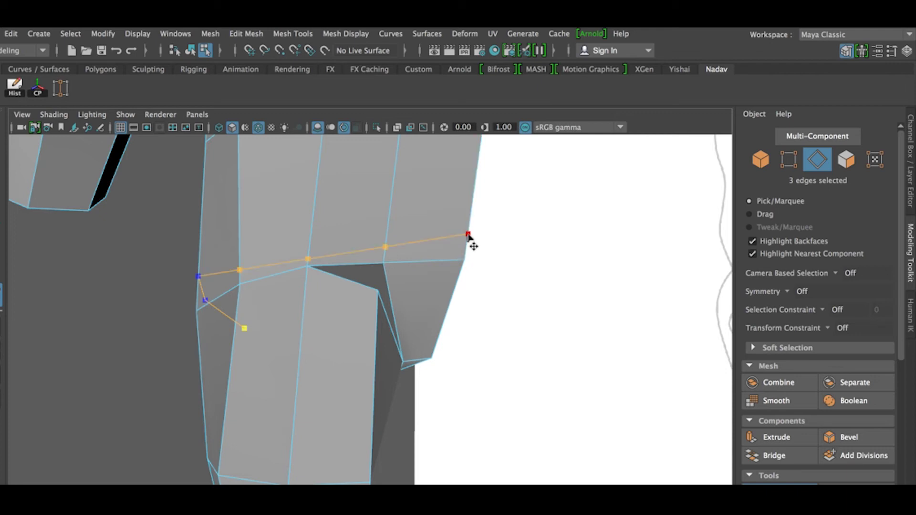
left_click_drag(494, 302, 516, 323, "alt")
key("Return")
Delete the old edge between the inner groin vertex and the leg's front top vertex, below the new cut.
left_click_drag(276, 333, 380, 311, "alt")
left_click(372, 281)
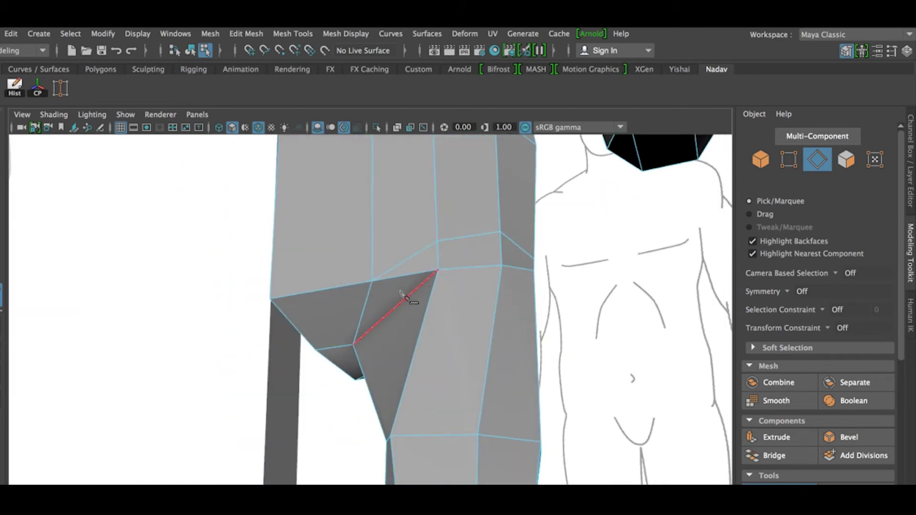
left_click(437, 270)
key("w")
left_click(403, 277)
key("Delete")
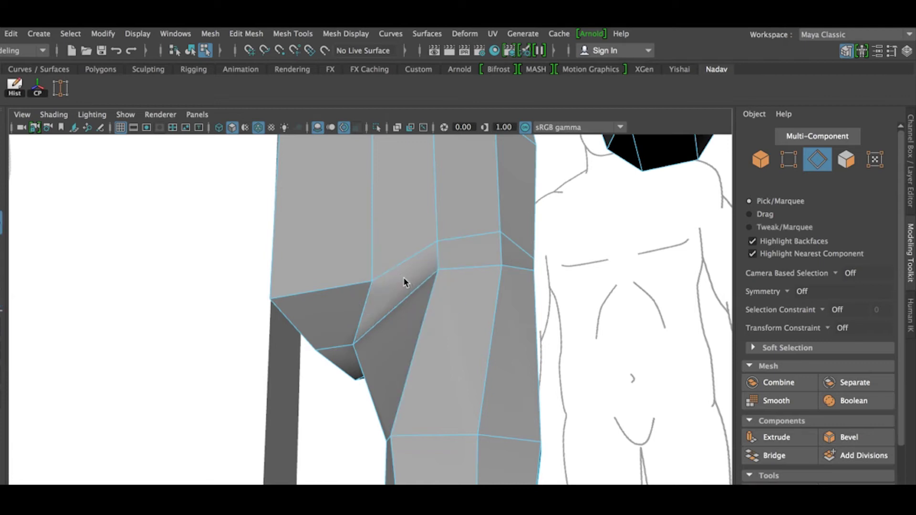
Lower the front cross edge of the crotch strip and adjust its position in depth.
mouse_move(388, 362)
left_mouse_down("alt")
mouse_move(423, 370)
mouse_move(422, 353)
mouse_move(440, 357)
left_mouse_up("alt")
right_click_drag(381, 344, 380, 189)
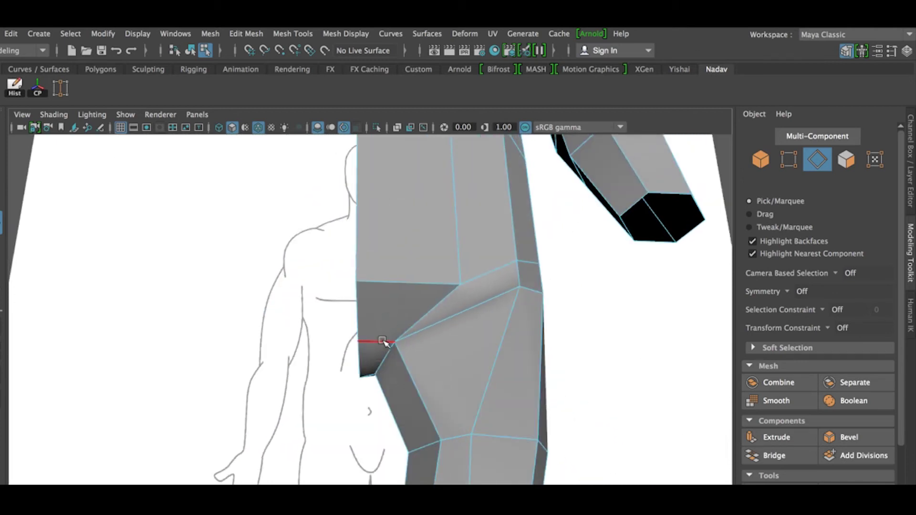
left_click(383, 342)
left_click_drag(431, 374, 377, 379, "alt")
key("w")
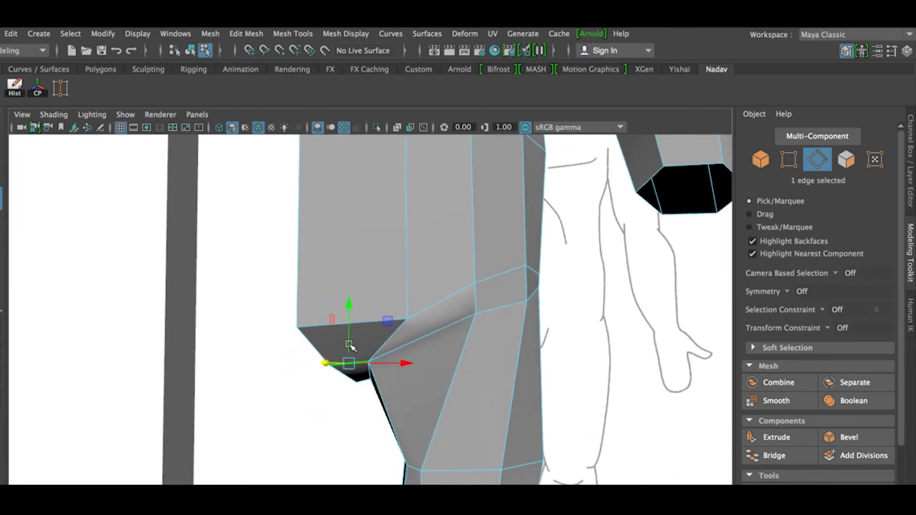
left_click_drag(350, 315, 350, 329)
left_click_drag(396, 403, 355, 416, "alt")
left_click_drag(294, 399, 286, 403)
Insert a horizontal edge loop around the lower torso just above the groin with Multi-Cut.
left_click_drag(301, 423, 381, 391, "alt")
key("q")
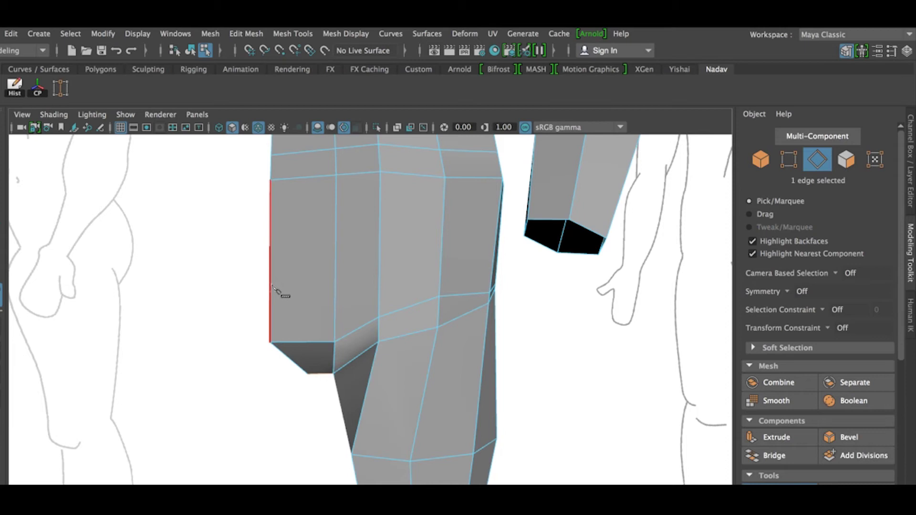
key("ctrl")
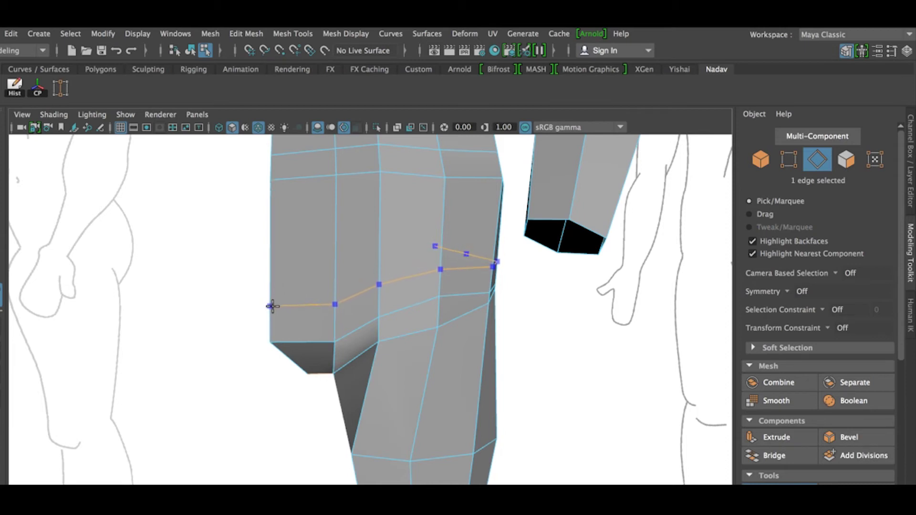
left_click(272, 309, "ctrl")
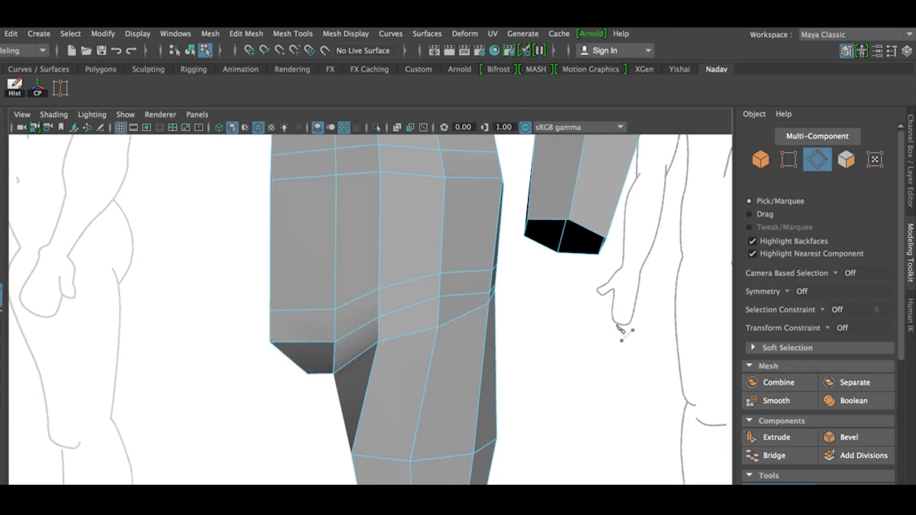
Lower the back leg-top vertex at the outer corner of the open hole beneath the buttock.
left_click_drag(557, 372, 391, 372, "alt")
right_click_drag(500, 372, 482, 334, "alt")
key("w")
key("F9")
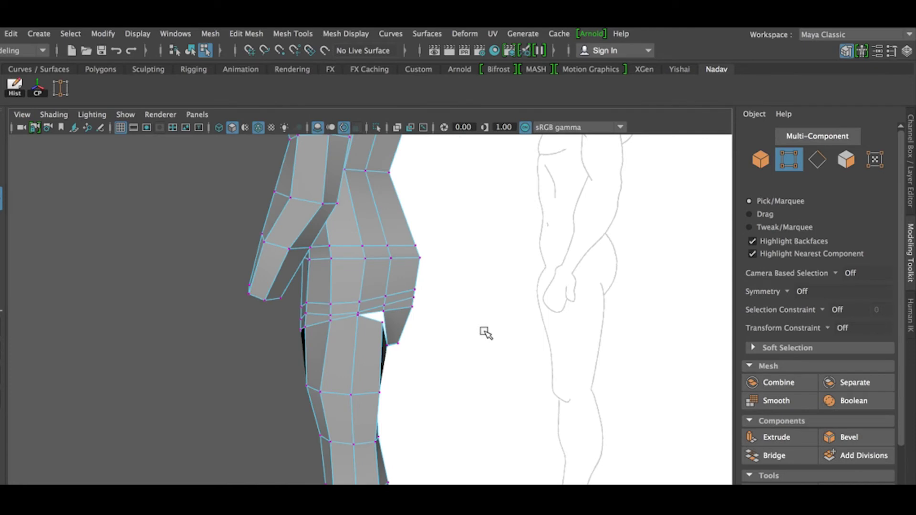
mouse_move(357, 351)
left_mouse_down("alt")
mouse_move(501, 358)
mouse_move(528, 321)
mouse_move(400, 323)
mouse_move(435, 323)
mouse_move(333, 351)
mouse_move(374, 353)
mouse_move(365, 347)
mouse_move(373, 344)
left_mouse_up("alt")
scroll(373, 345, "up", 5)
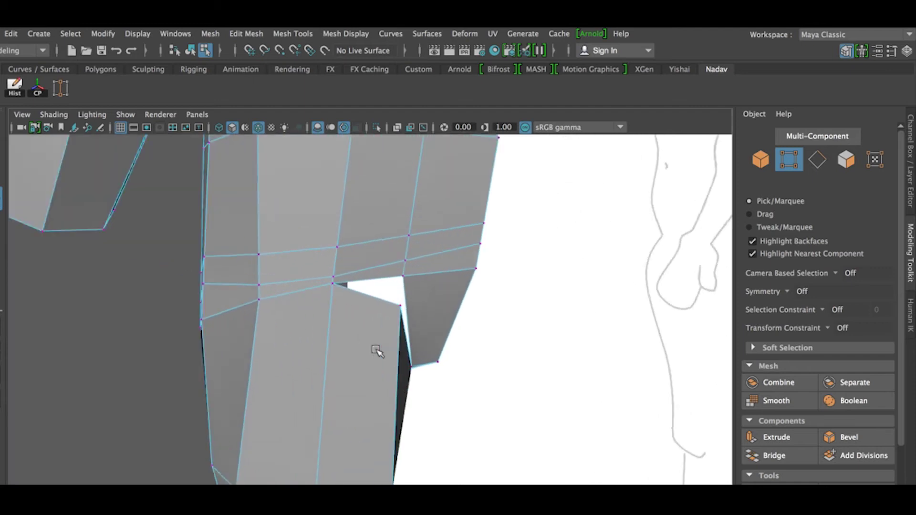
scroll(433, 352, "up", 2)
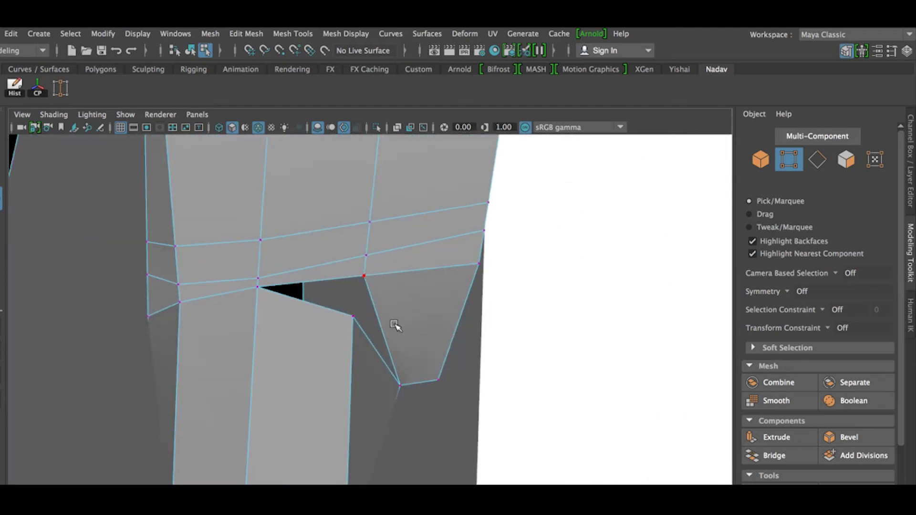
scroll(396, 325, "down", 2)
mouse_move(382, 339)
left_mouse_down("alt")
mouse_move(354, 350)
mouse_move(376, 337)
mouse_move(365, 341)
left_mouse_up("alt")
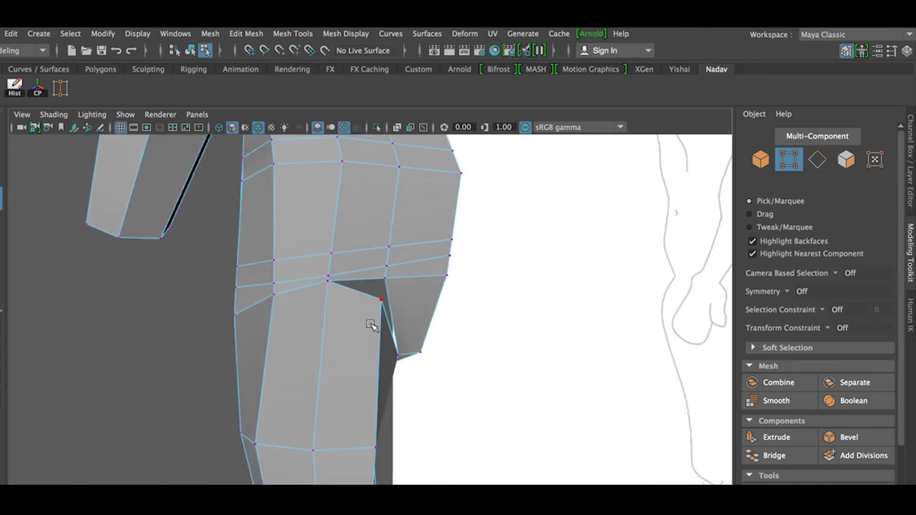
left_click(327, 281)
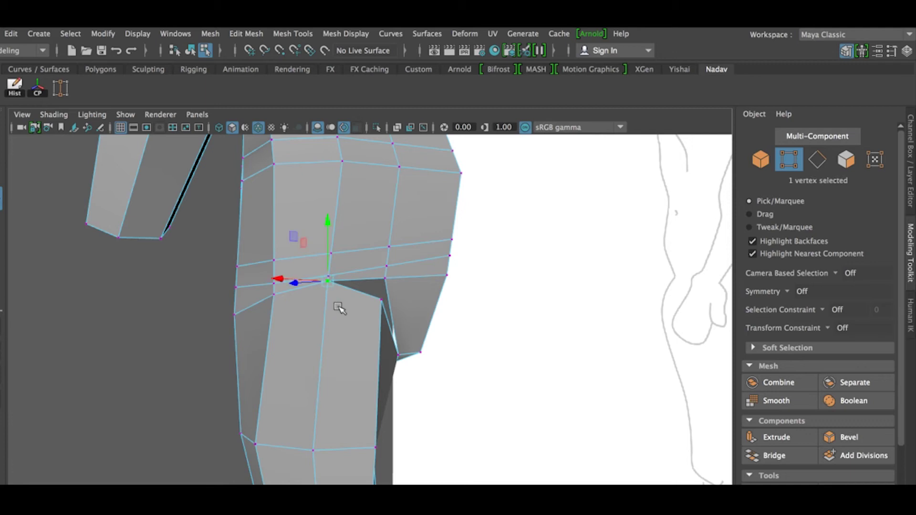
left_click_drag(326, 228, 318, 317)
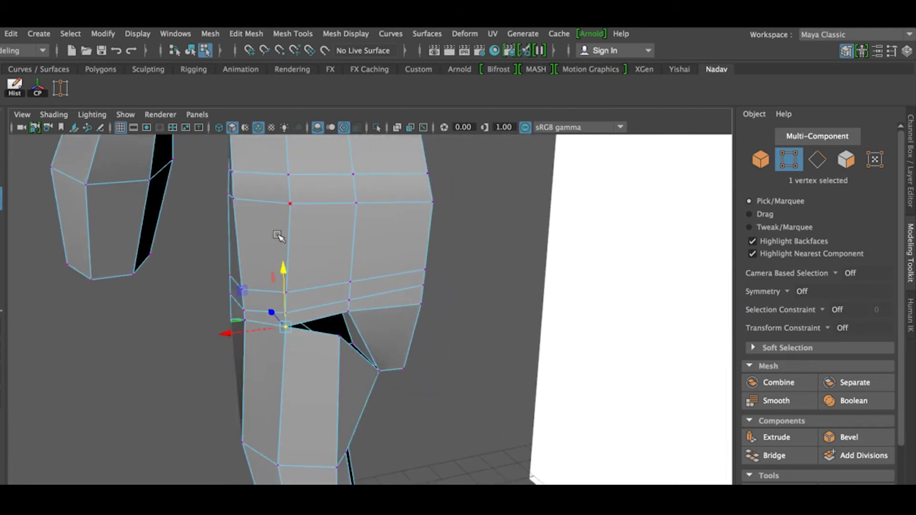
Lower the leg's inner back top vertex at the edge of the hole.
left_click_drag(352, 351, 352, 287, "alt")
left_click(350, 282)
left_click_drag(350, 224, 350, 244)
left_click_drag(303, 349, 323, 364, "alt")
Multi-Cut a vertical edge loop up the back above the hole and a matching diagonal cut from the leg's top border edge.
key("ctrl+shift+x")
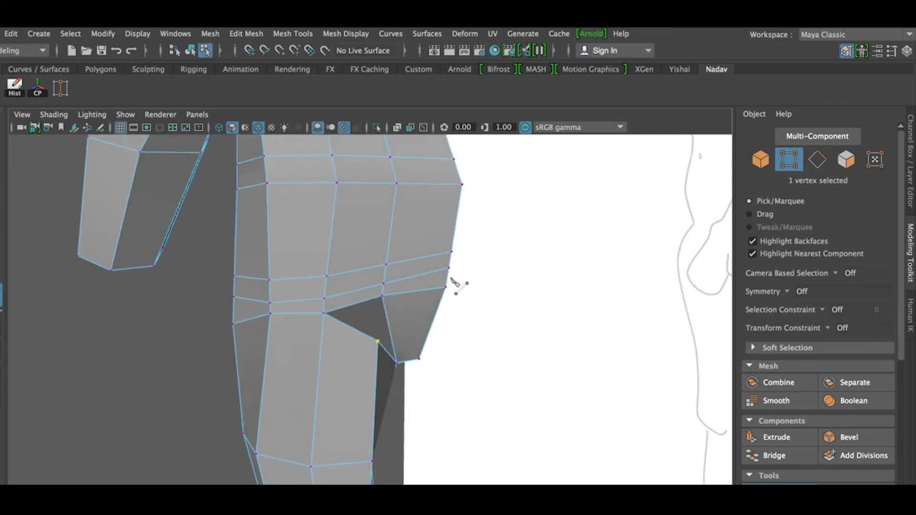
left_click(353, 305, "ctrl")
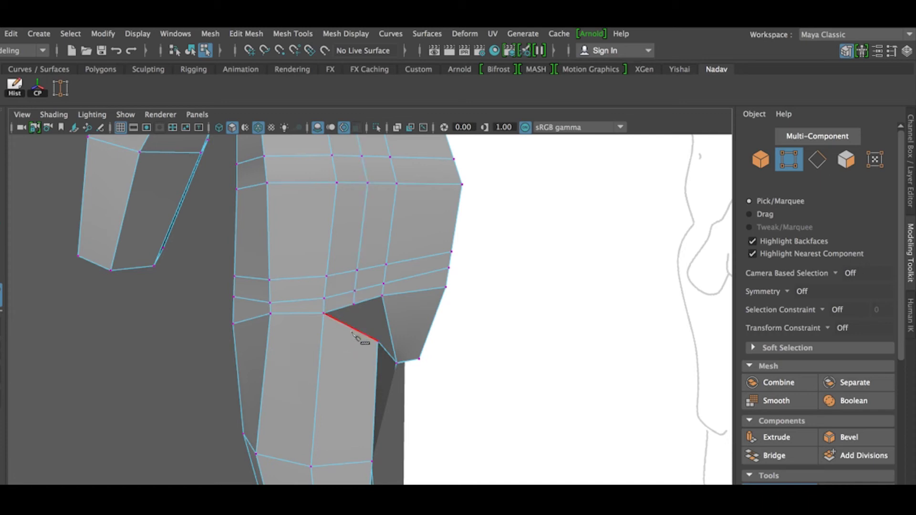
left_click(351, 327)
mouse_move(353, 292)
left_mouse_down("alt")
mouse_move(321, 275)
mouse_move(336, 291)
left_mouse_up("alt")
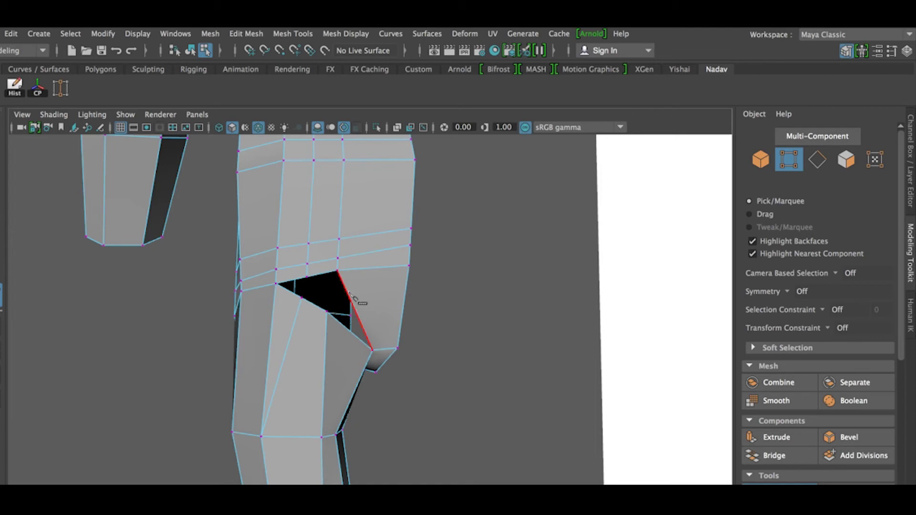
Close the opening between the buttock and the back of the leg with Fill Hole.
right_click_drag(325, 279, 321, 188)
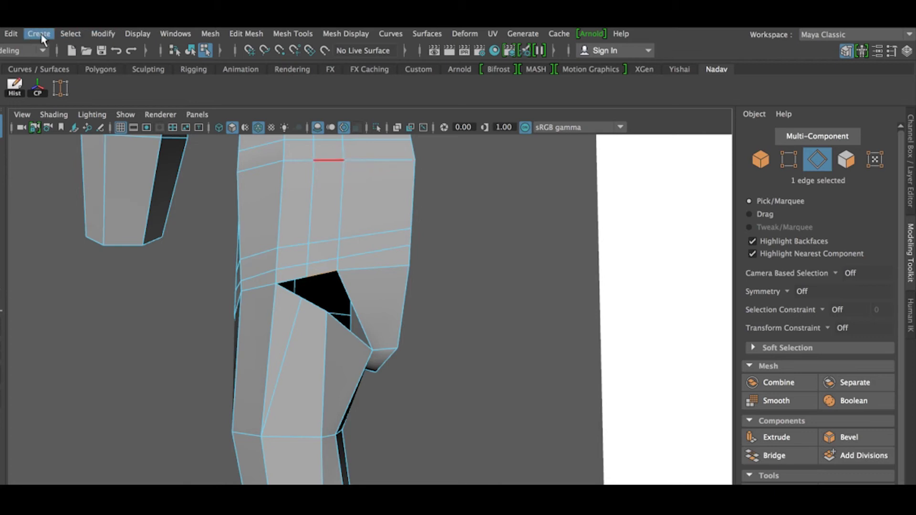
left_click(211, 33)
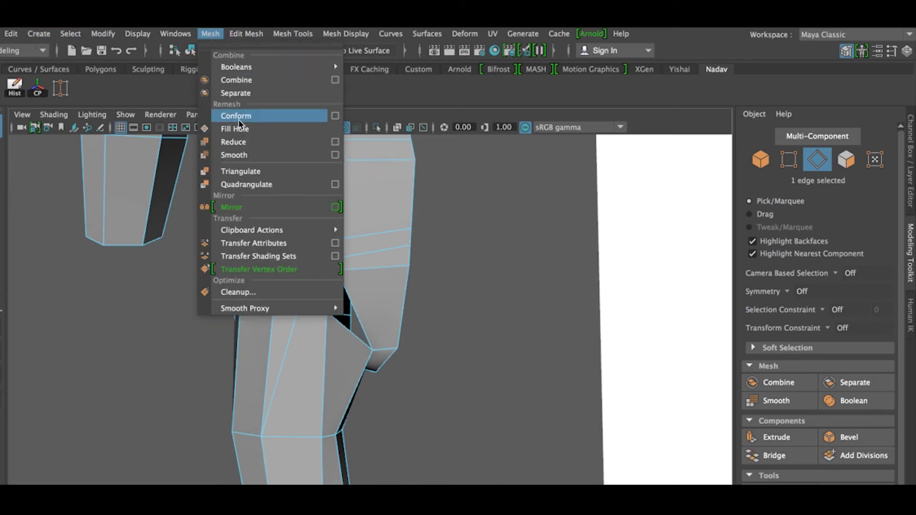
left_click(252, 133)
key("ctrl+alt+Right")
key("ctrl+alt+Left")
mouse_move(337, 359)
left_mouse_down("alt")
mouse_move(316, 352)
mouse_move(333, 352)
left_mouse_up("alt")
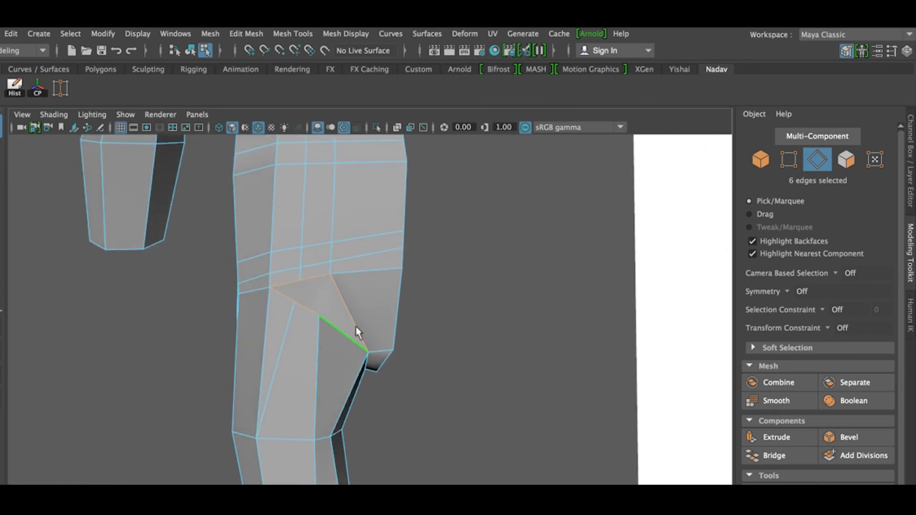
Multi-Cut an edge across the filled face from the new torso loop's lowest vertex to the leg's inner back top vertex.
left_click(790, 491)
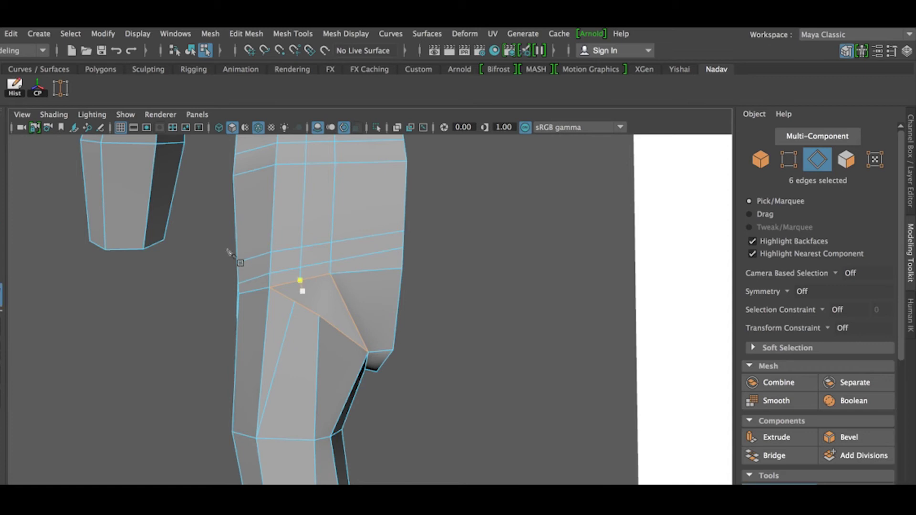
left_click(300, 281)
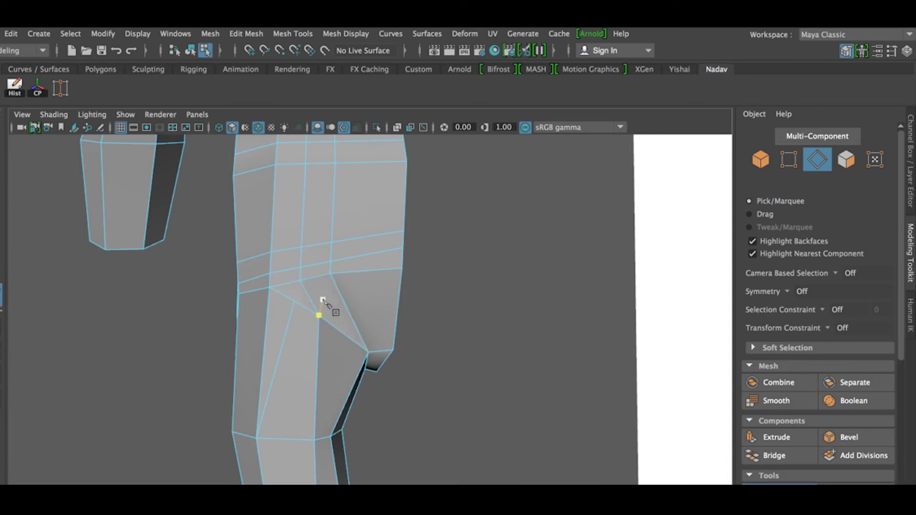
left_click(318, 315)
key("Return")
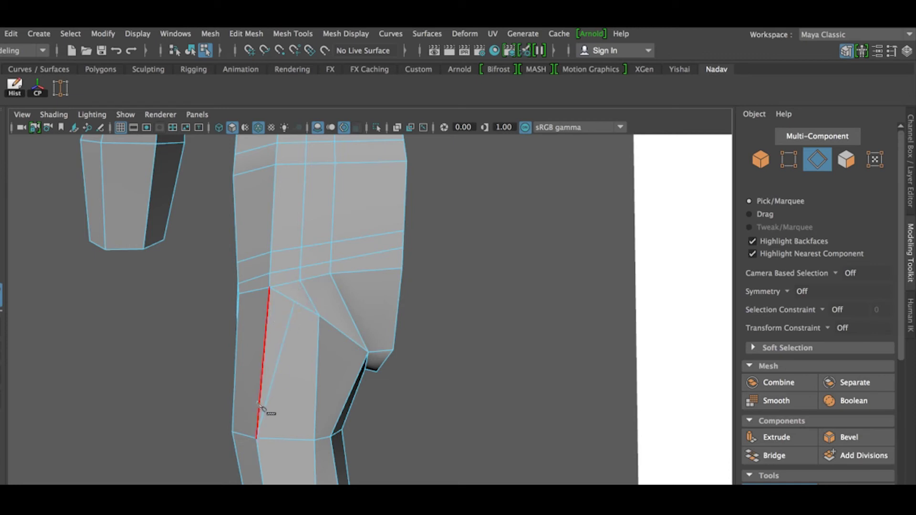
left_click(319, 315)
key("Escape")
left_click(368, 352)
key("Escape")
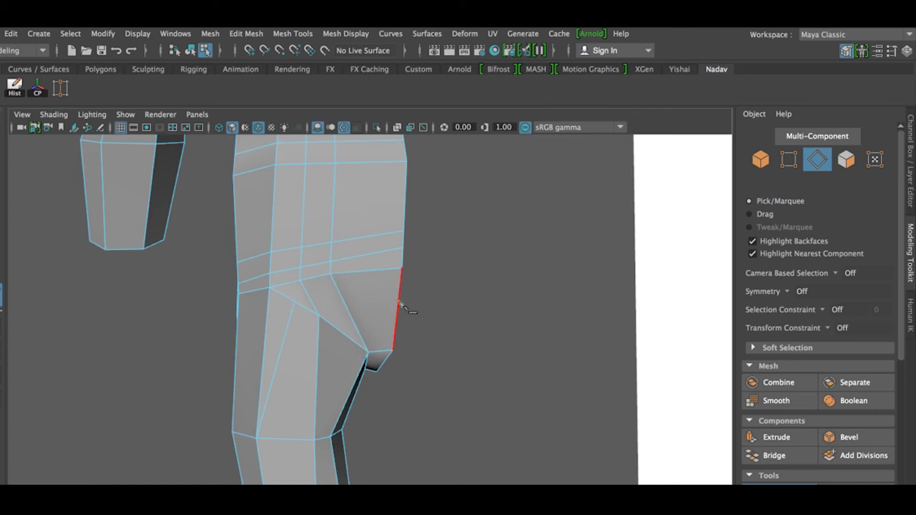
left_click(315, 313)
key("Escape")
Multi-Cut a horizontal edge from the back centre line across the crotch strip to the new edge in the filled area.
left_click(398, 303)
left_click(344, 302)
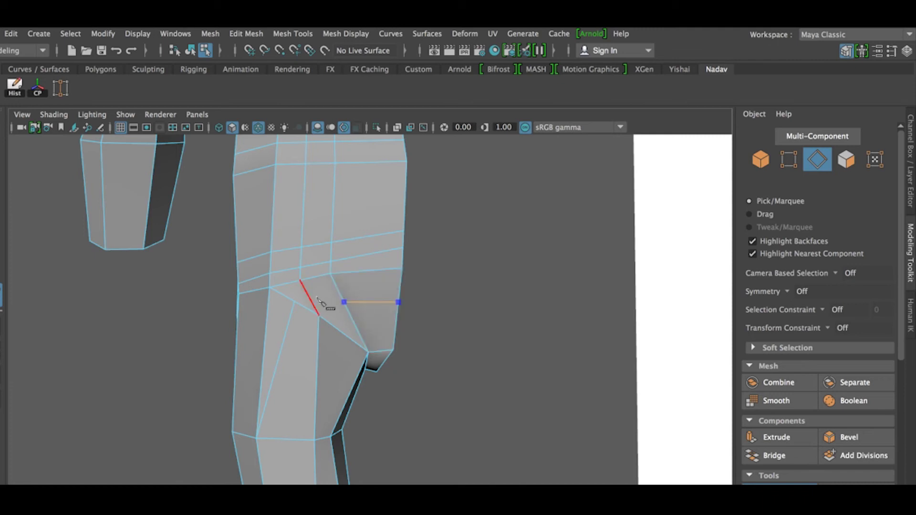
left_click(309, 296)
key("Return")
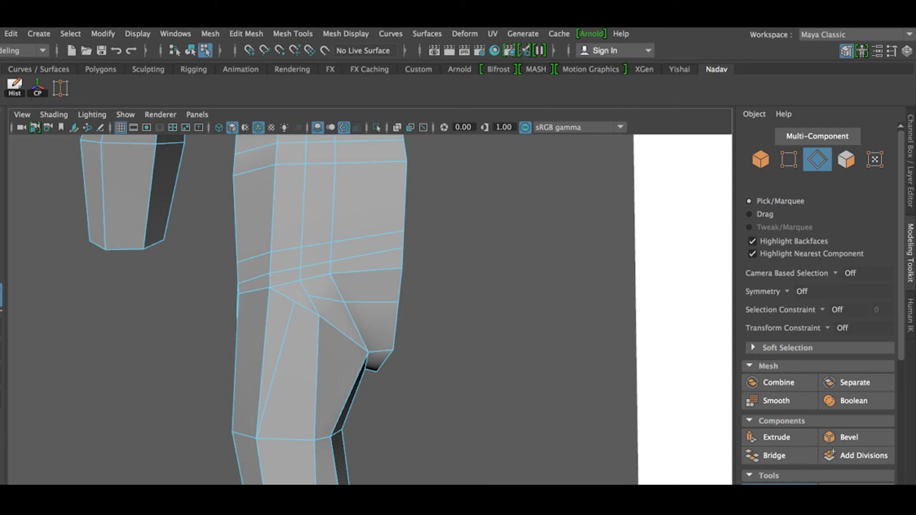
Merge the extra leg-top vertex into the neighbouring inner vertex and delete the leftover diagonal edge on the back of the thigh.
right_click_drag(302, 224, 236, 227)
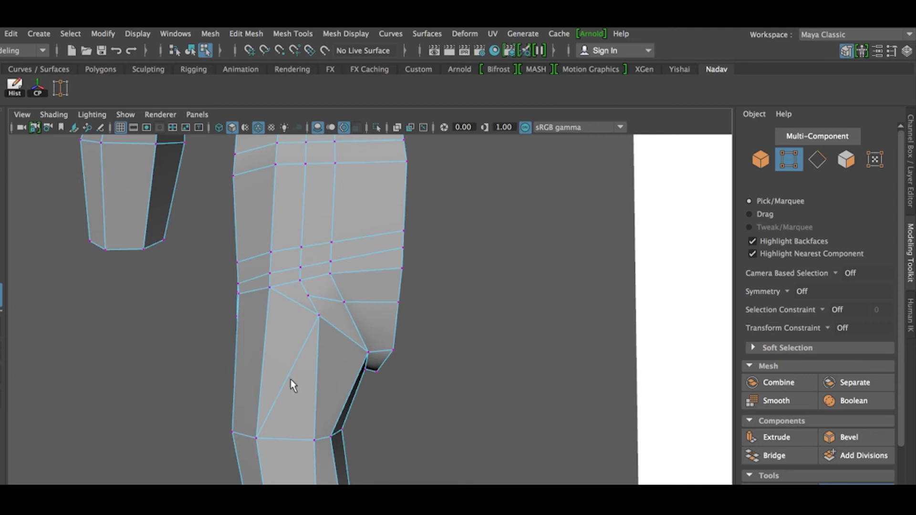
right_click_drag(292, 227, 290, 189)
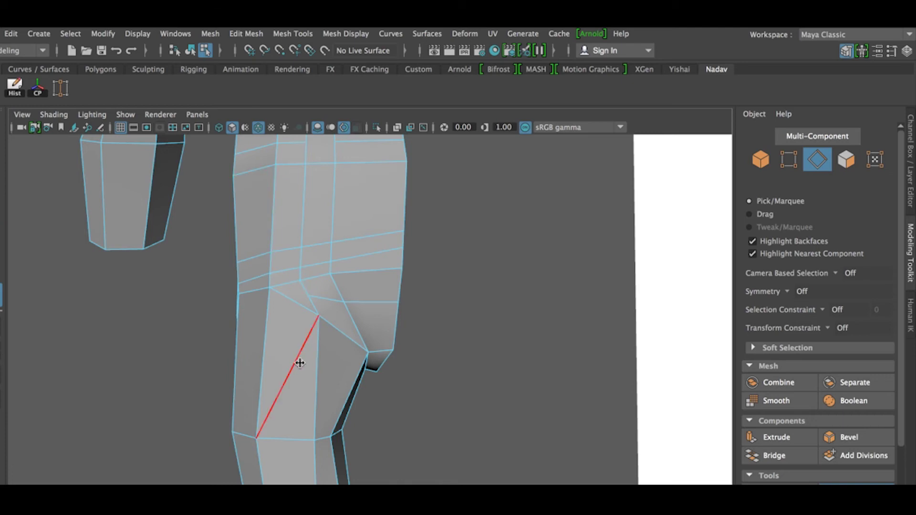
key("Delete")
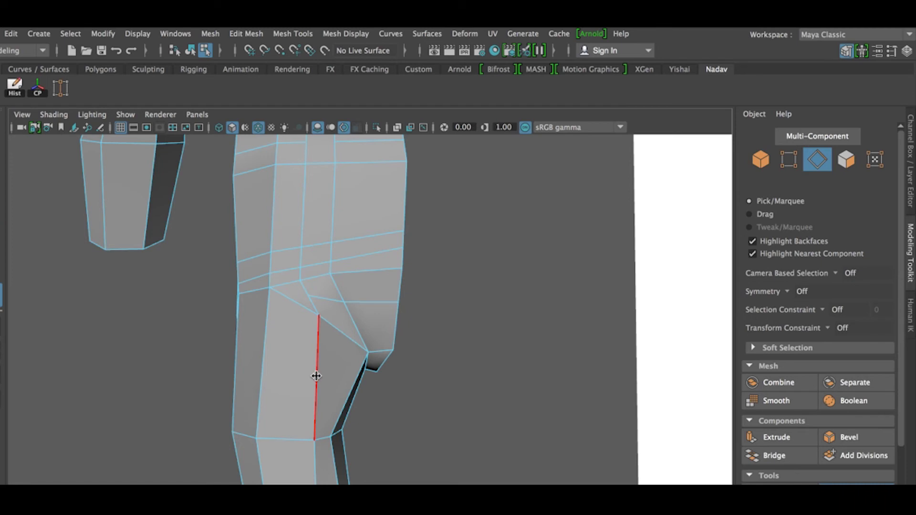
Turn on smooth mesh preview and reposition a vertex around the buttock fold.
key("3")
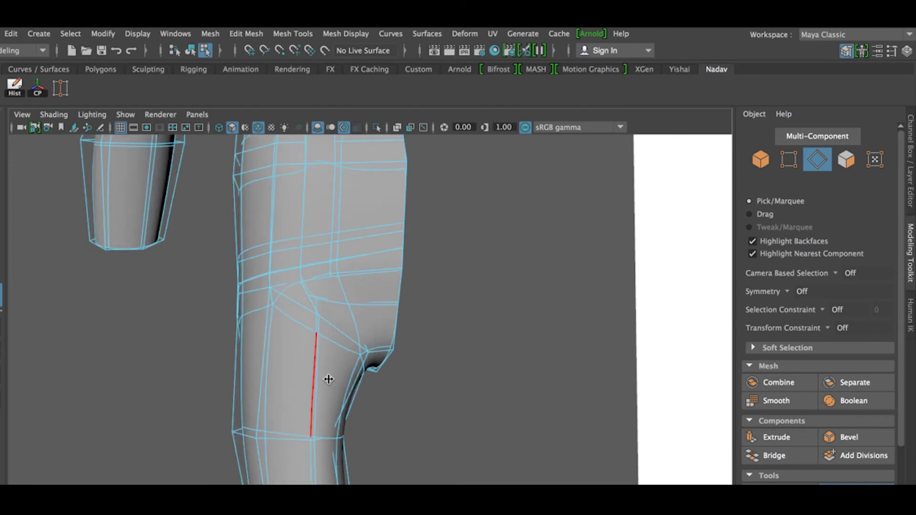
key("1")
key("3")
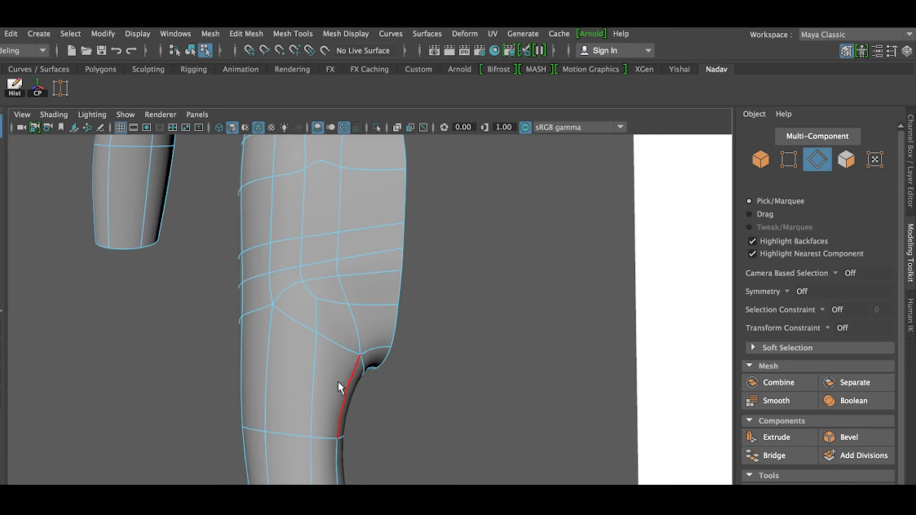
left_click_drag(352, 370, 300, 326, "alt")
right_click_drag(300, 326, 285, 323)
left_click(285, 328)
key("w")
mouse_move(296, 313)
left_mouse_down()
mouse_move(269, 331)
mouse_move(288, 329)
mouse_move(279, 321)
mouse_move(288, 303)
left_mouse_up()
left_click(272, 313, "shift")
left_click(270, 298, "shift")
Select neighbouring vertices on the lower buttock beside the crotch and move them to round its shape.
left_click(316, 337)
left_click(302, 313, "shift")
left_click(300, 296, "shift")
left_click(317, 299, "shift")
mouse_move(317, 299)
left_mouse_down()
mouse_move(307, 310)
mouse_move(395, 360)
mouse_move(453, 370)
mouse_move(380, 393)
mouse_move(430, 360)
mouse_move(394, 366)
mouse_move(439, 360)
left_mouse_up()
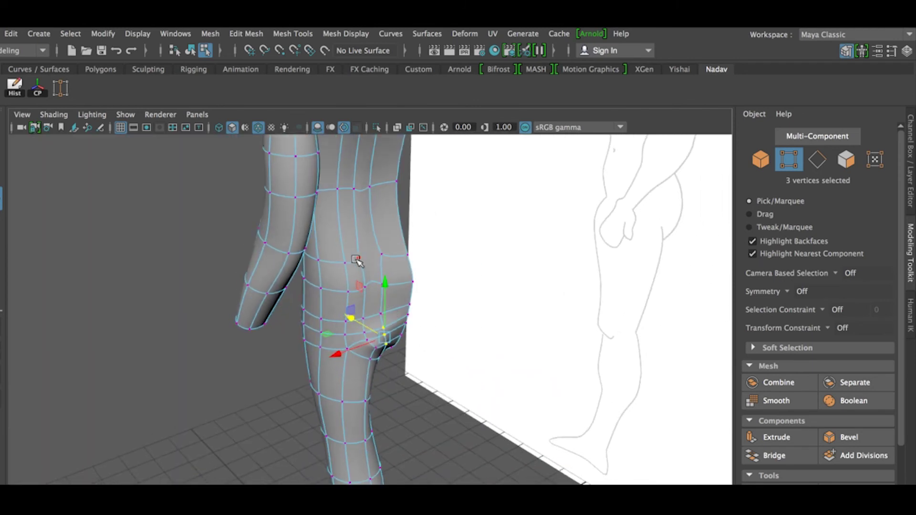
Return to the unsmoothed mesh and Multi-Cut the missing horizontal edge segment across the new vertical loop above the buttock.
key("ctrl+shift+x")
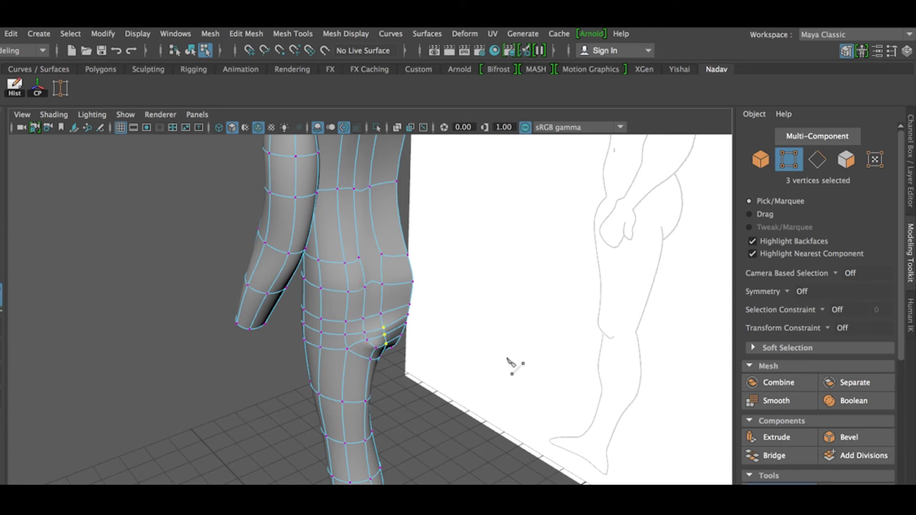
left_click(358, 258)
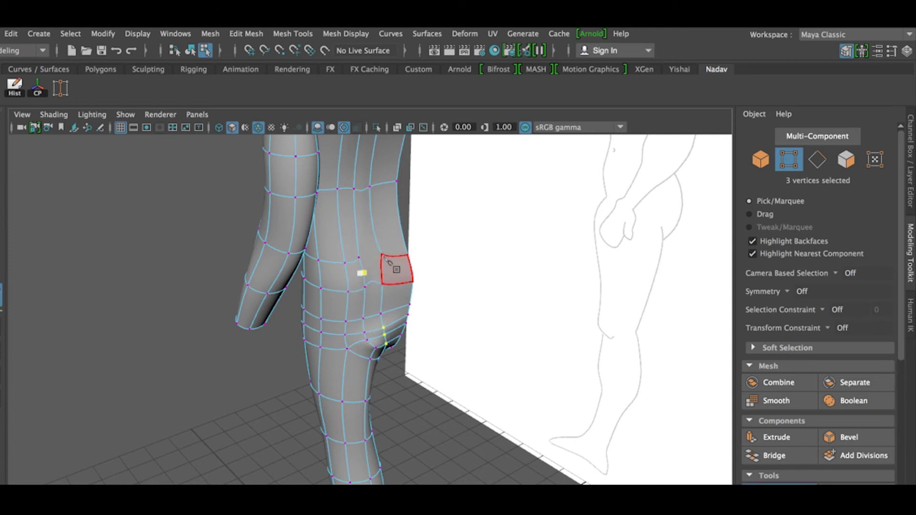
left_click(382, 256)
scroll(375, 274, "up", 5)
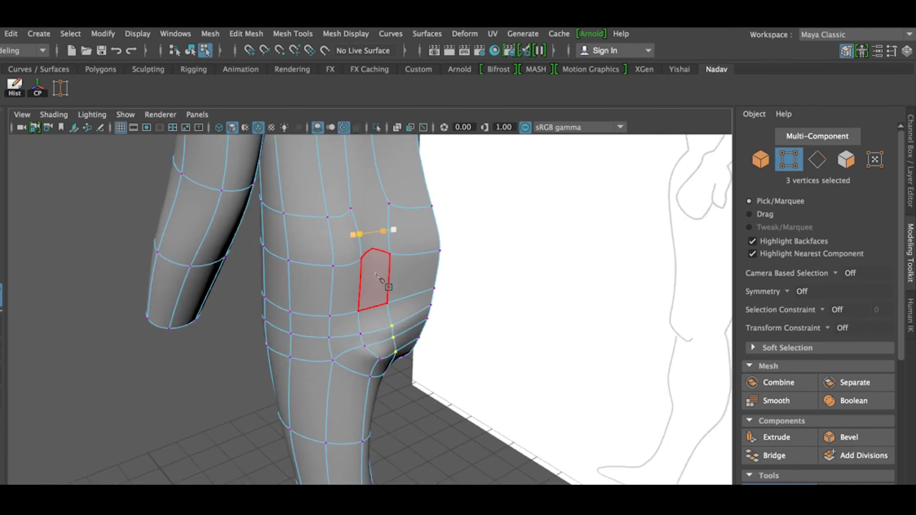
key("1")
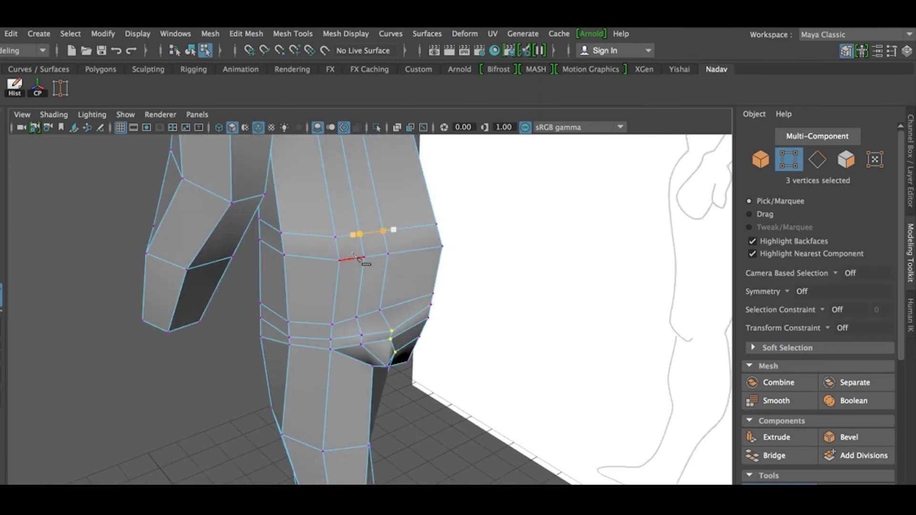
left_click(384, 232)
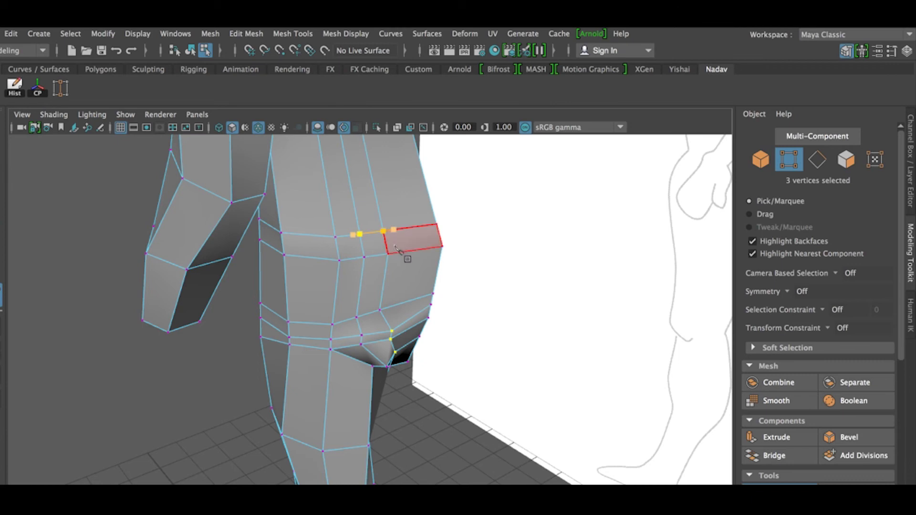
key("Return")
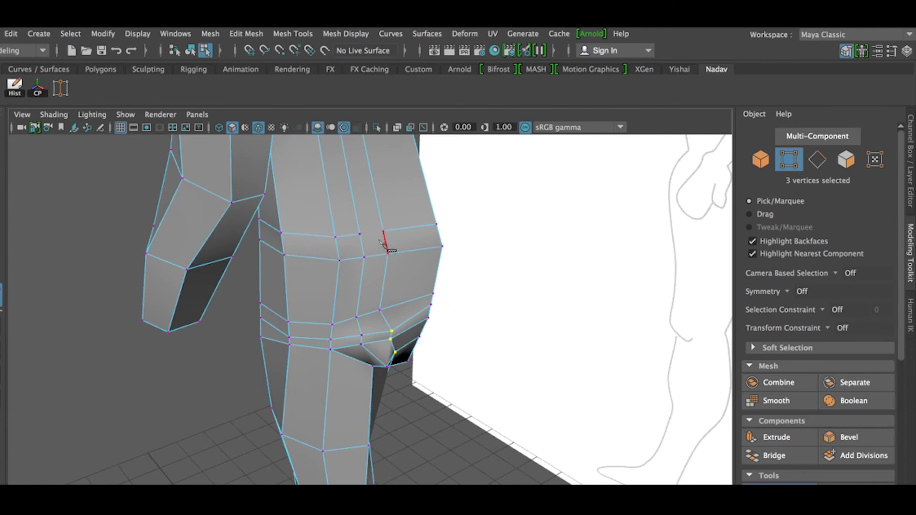
left_click(360, 233)
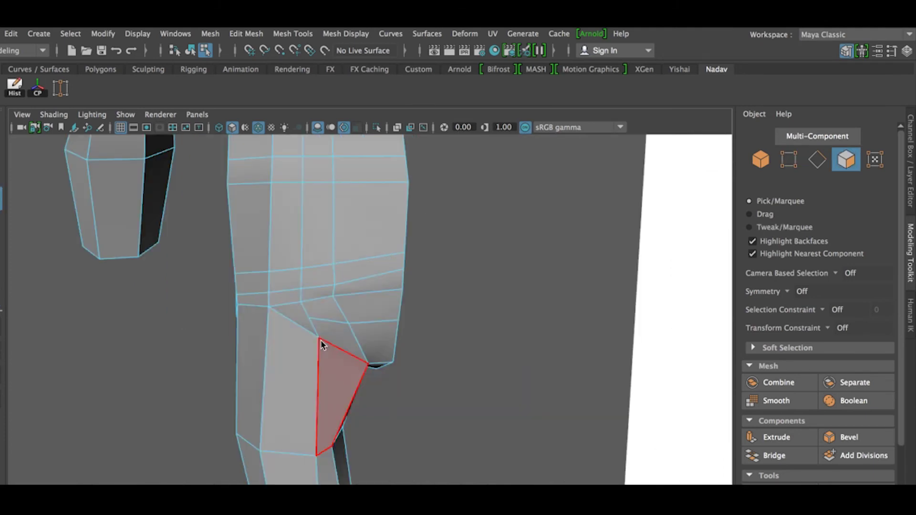
Move the leg's inner back top vertex sideways toward the outer thigh.
right_click_drag(321, 225, 256, 225)
left_click(321, 340)
left_click_drag(297, 339, 263, 351)
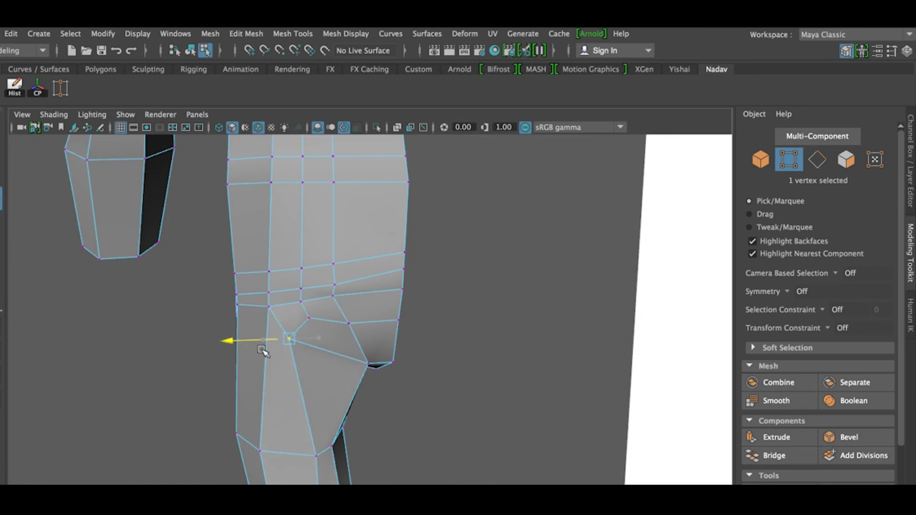
Select the face loop running from the crotch strip around the buttock and up the back to examine its flow.
right_click_drag(370, 224, 373, 262)
left_click(362, 339)
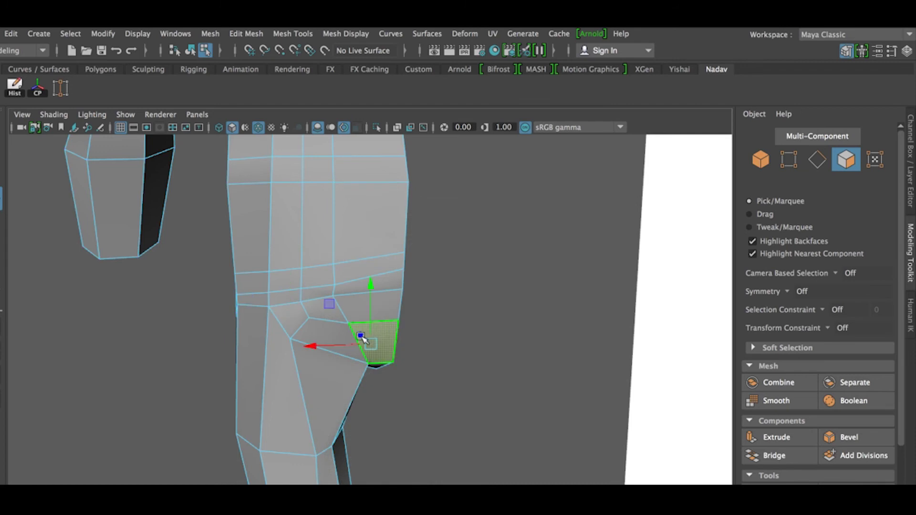
double_click(333, 330, "shift")
key("f")
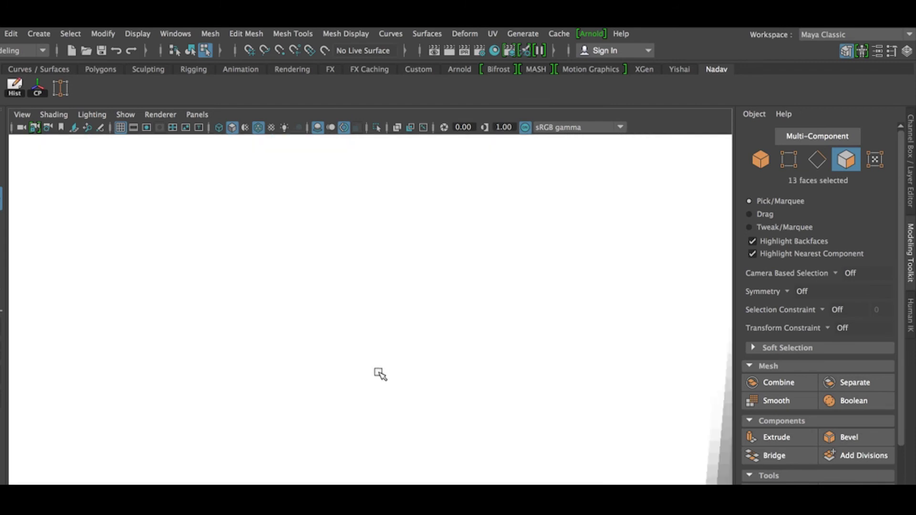
left_click_drag(385, 381, 414, 395, "alt")
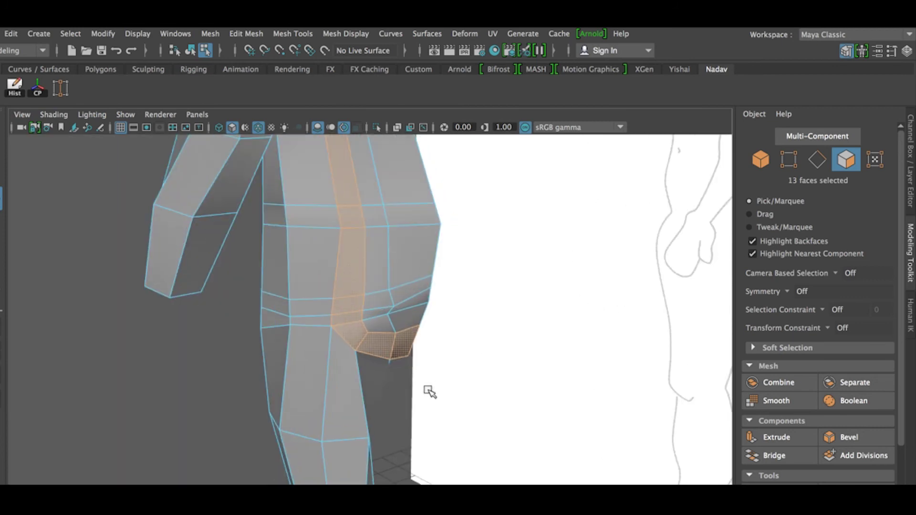
Select a vertex on the smoothed lower buttock and move it slightly to refine the curve.
left_click_drag(427, 352, 365, 337, "alt")
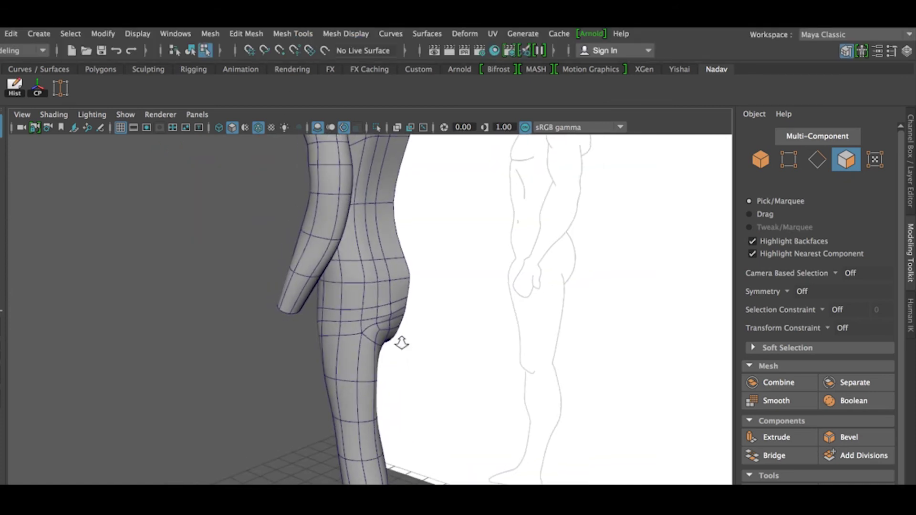
right_click_drag(402, 224, 355, 234)
left_click(404, 309)
left_click_drag(403, 309, 429, 351, "alt")
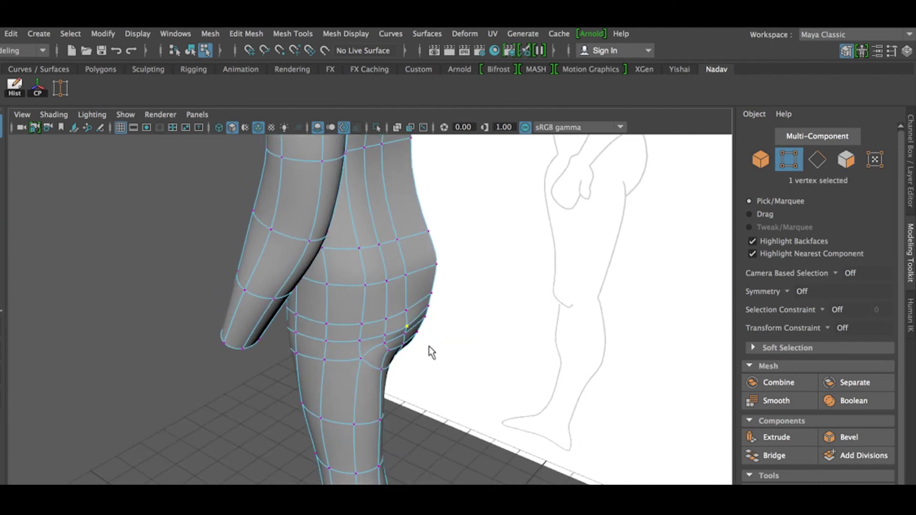
key("w")
left_click_drag(390, 325, 381, 318)
left_click(469, 400)
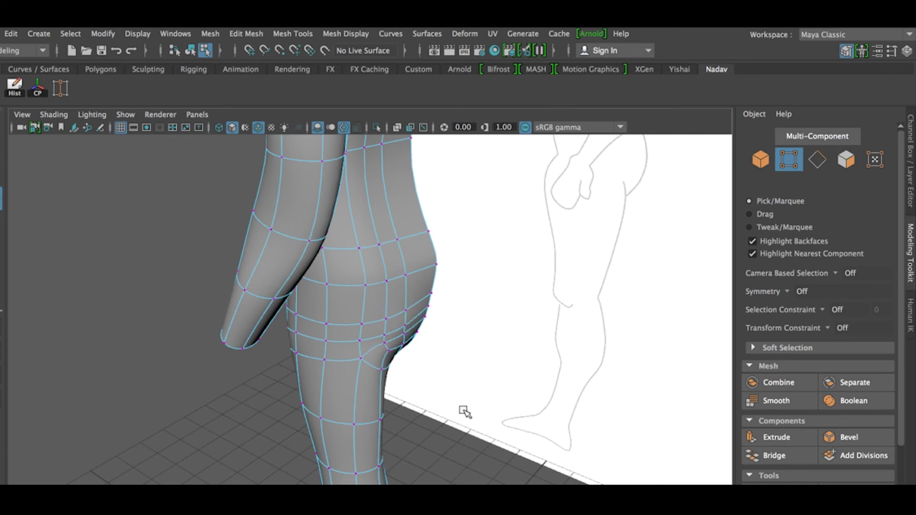
Select the body half as an object and snap its pivot to the crotch vertex on the centre seam.
left_click_drag(473, 393, 462, 394, "alt")
mouse_move(481, 326)
left_mouse_down("alt")
mouse_move(468, 333)
mouse_move(426, 325)
mouse_move(442, 345)
mouse_move(423, 348)
mouse_move(417, 333)
mouse_move(480, 323)
left_mouse_up("alt")
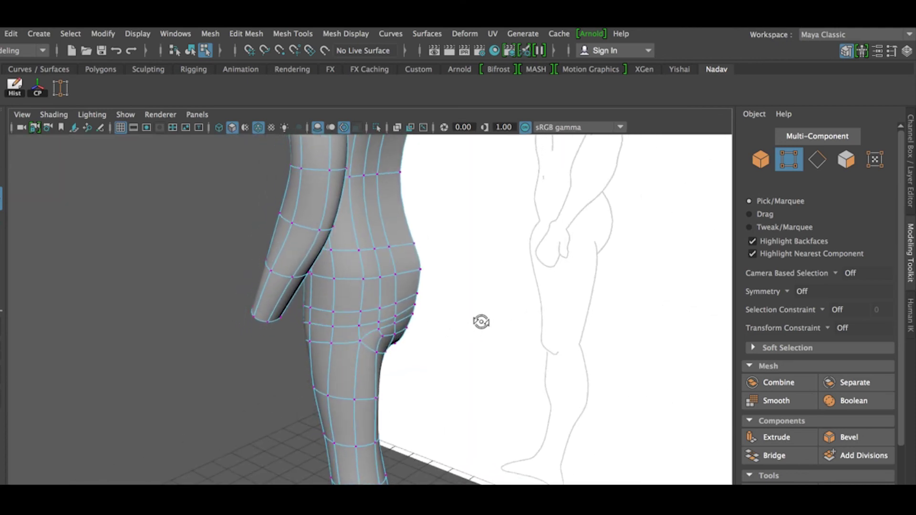
scroll(450, 349, "down", 3)
left_click_drag(450, 349, 534, 341, "alt")
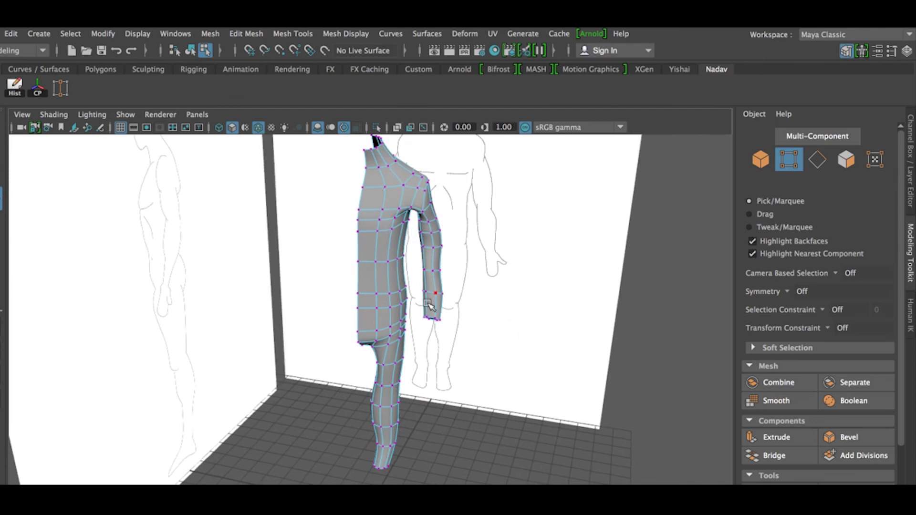
key("F8")
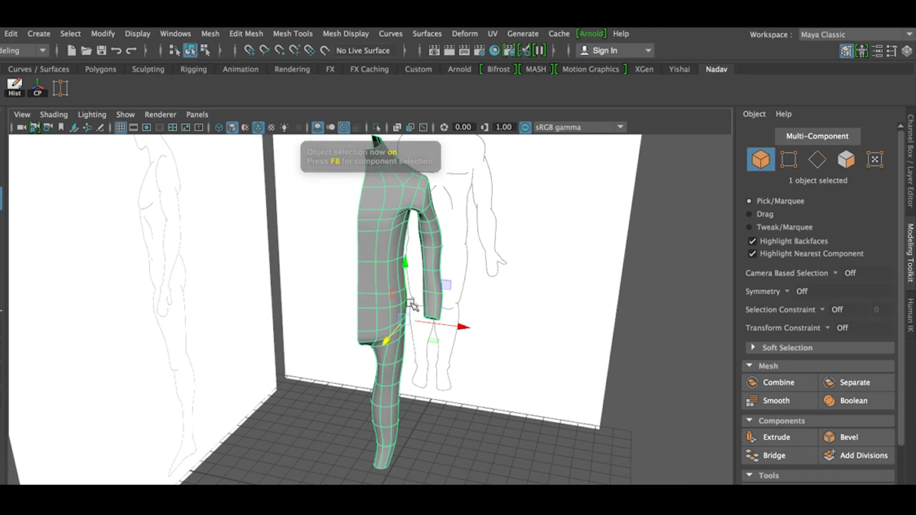
key("e")
key("v")
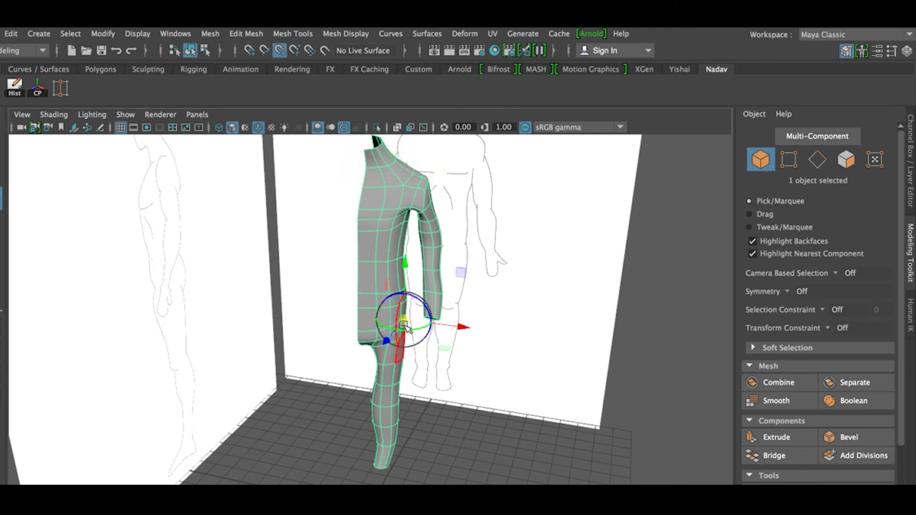
left_click_drag(405, 324, 348, 347)
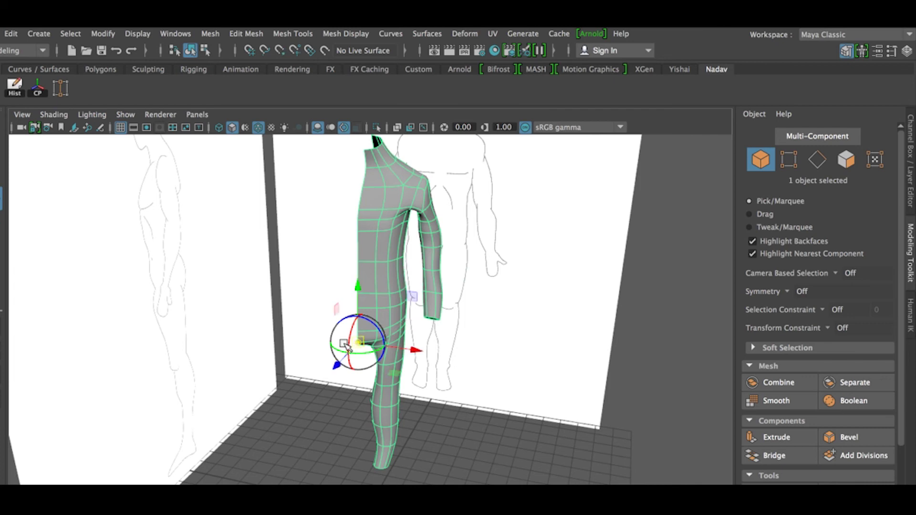
key("w")
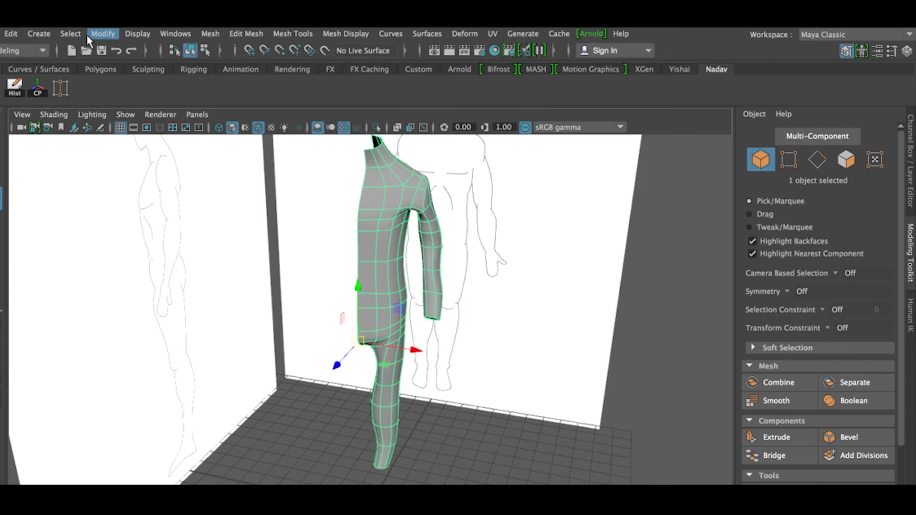
Mirror the body half with Duplicate Special as one instance with scale X -1, then deselect it.
left_click(11, 34)
mouse_move(95, 208)
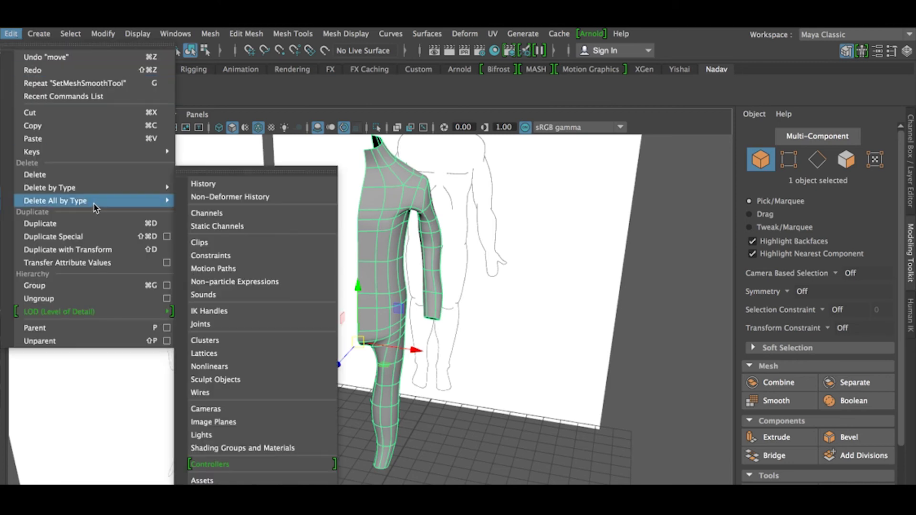
left_click(166, 236)
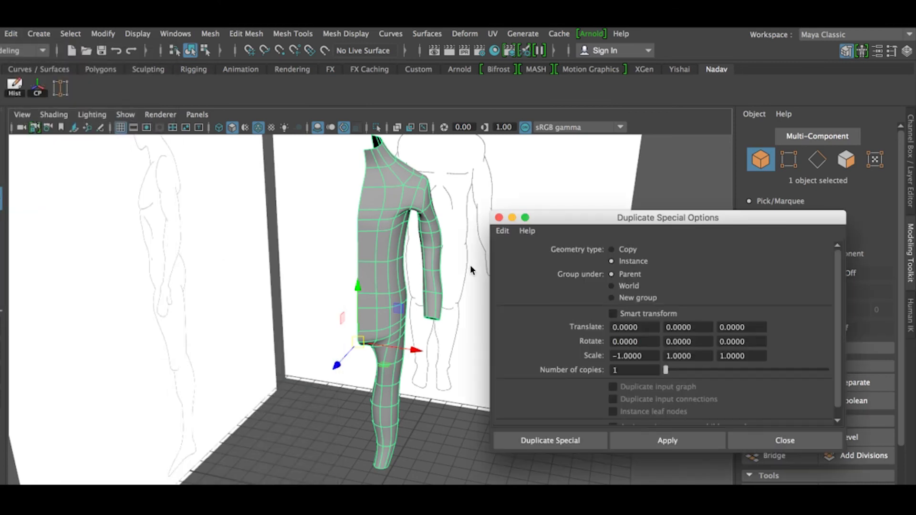
left_click(657, 446)
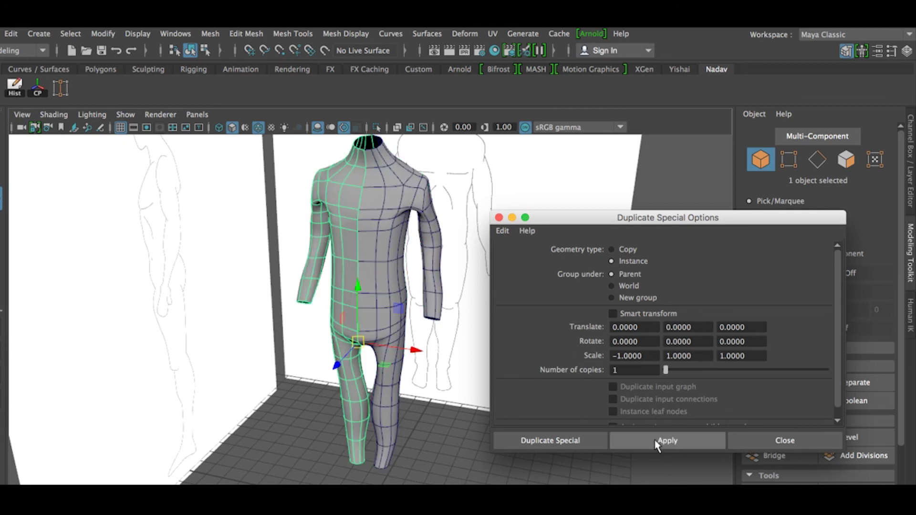
left_click(779, 445)
left_click(516, 400)
Select the horizontal edge loop across the hips and buttocks and scale it slightly in depth.
left_click_drag(438, 408, 411, 383, "alt")
right_click_drag(345, 221, 352, 189)
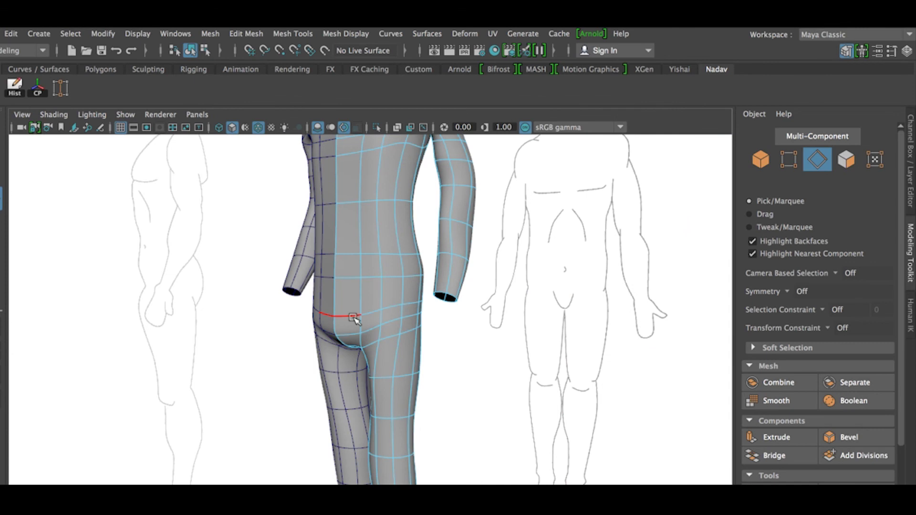
double_click(354, 316)
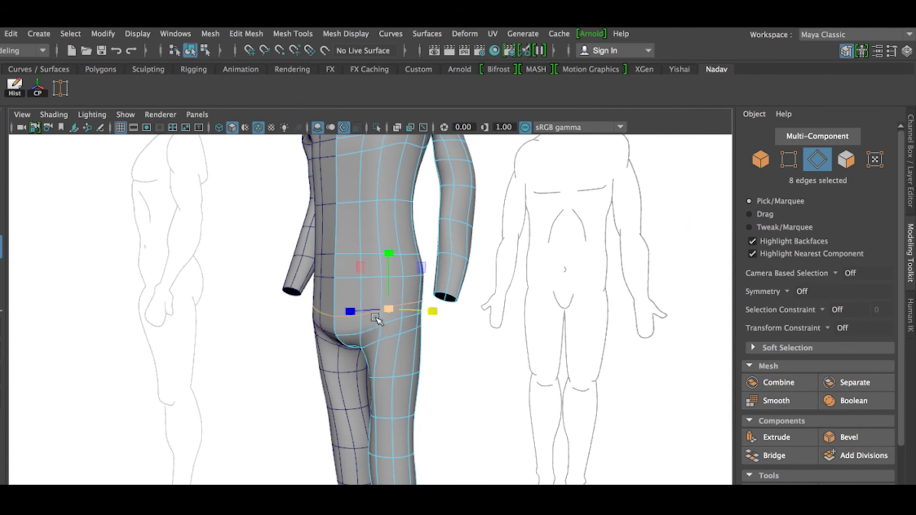
left_click_drag(354, 311, 367, 310)
mouse_move(329, 386)
left_mouse_down("alt")
mouse_move(425, 382)
mouse_move(442, 398)
mouse_move(421, 396)
mouse_move(405, 364)
mouse_move(419, 409)
left_mouse_up("alt")
middle_click_drag(419, 409, 444, 379, "alt")
middle_click_drag(448, 437, 443, 340, "alt")
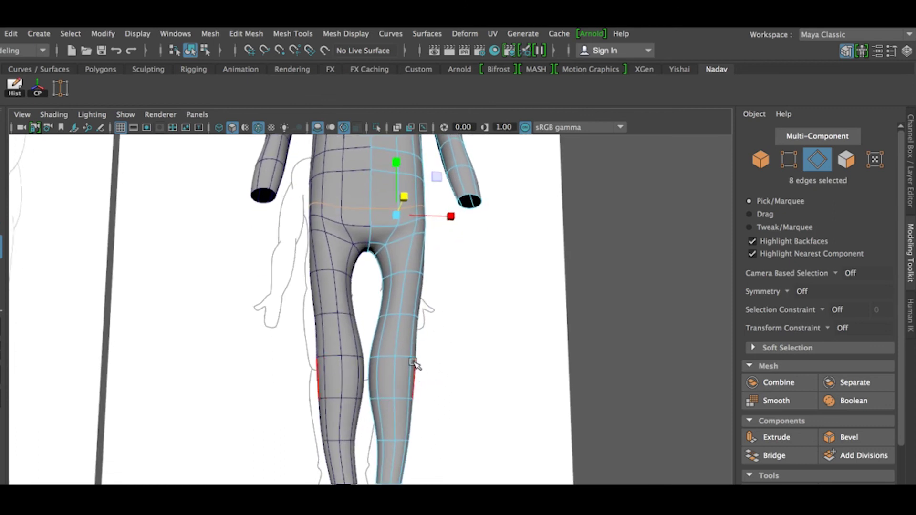
Switch to the front view and adjust the upper thigh's vertices against the reference outline.
key("space")
key("space")
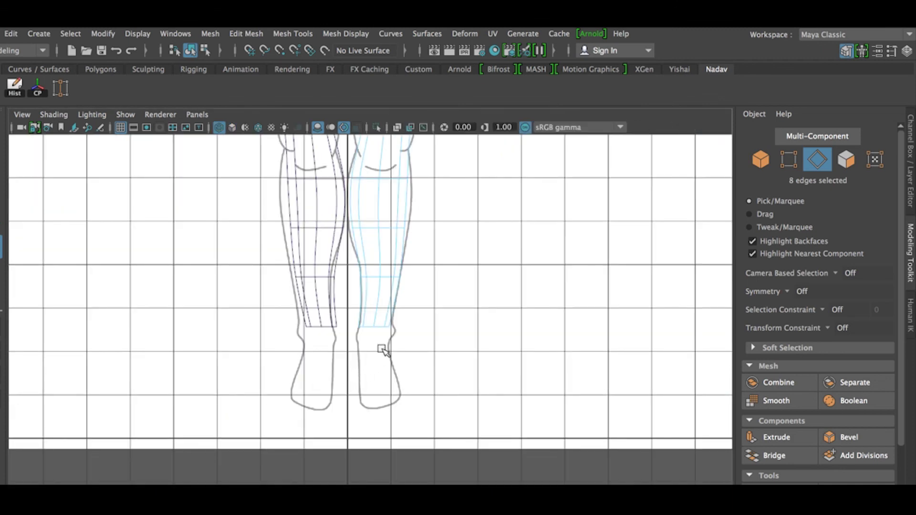
middle_click_drag(401, 273, 386, 446, "alt")
right_click_drag(380, 253, 329, 223)
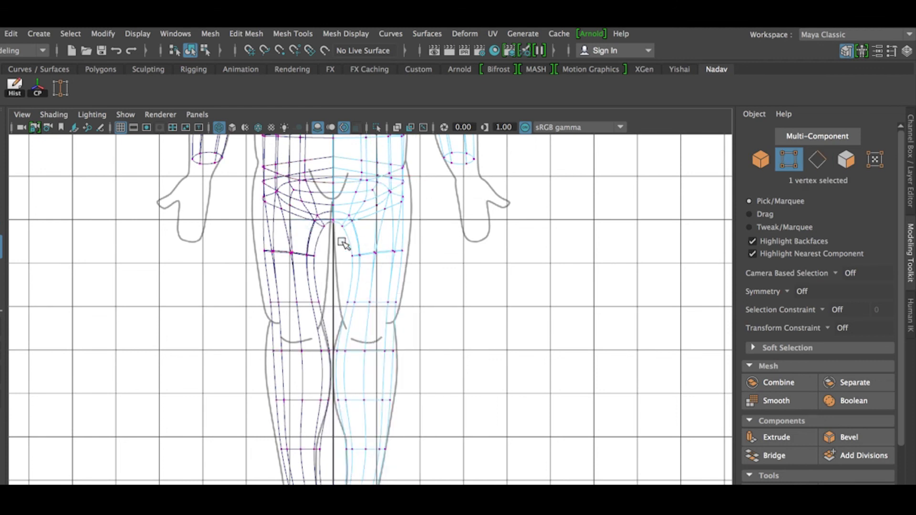
mouse_move(442, 270)
left_mouse_down()
mouse_move(472, 255)
mouse_move(434, 256)
left_mouse_up()
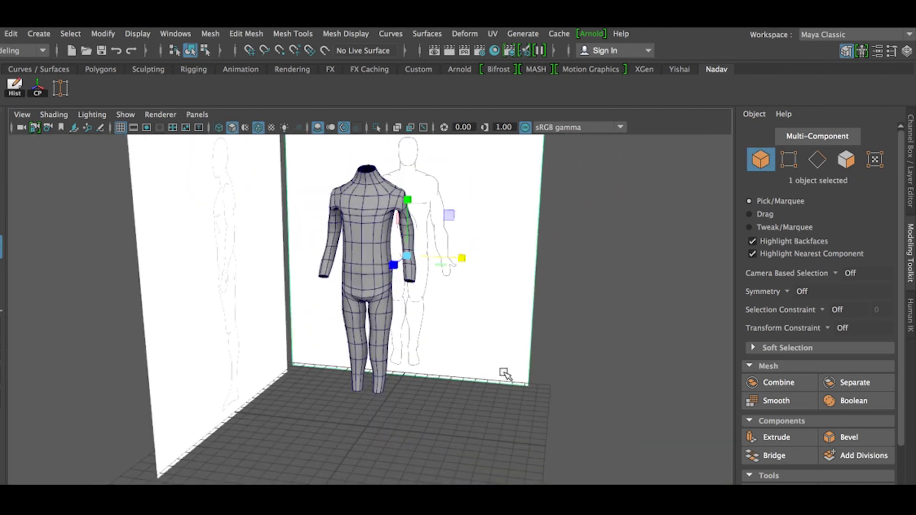
Select the horizontal edge loop around the waist and scale it sideways.
left_click_drag(503, 374, 405, 355, "alt")
left_click_drag(360, 243, 344, 234, "alt")
middle_click_drag(362, 231, 370, 299, "alt")
right_click_drag(369, 225, 370, 192)
double_click(371, 299)
left_click_drag(384, 296, 380, 295)
left_click_drag(411, 329, 453, 356, "alt")
left_click_drag(438, 296, 400, 329, "alt")
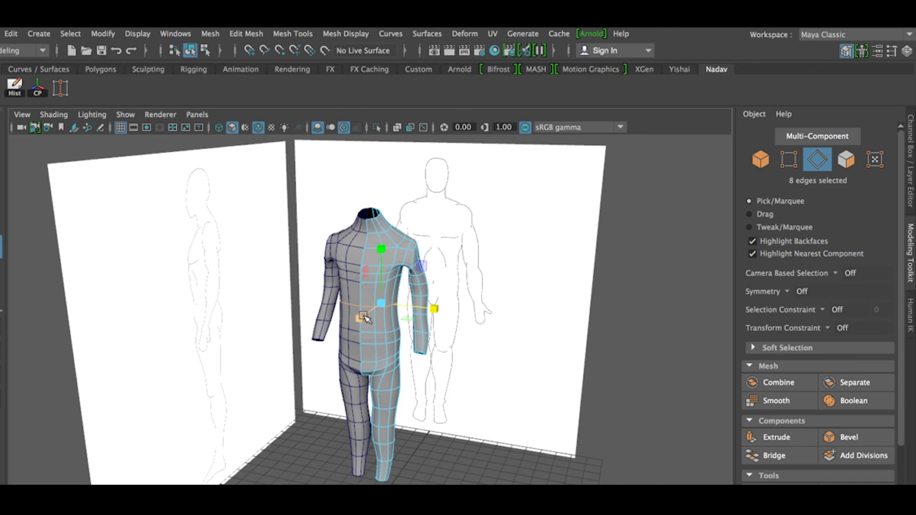
Snap the waist loop's centre vertex to the centre line to close the seam, and clear the selection.
scroll(405, 324, "up", 5)
left_click_drag(382, 330, 390, 328, "alt")
right_click_drag(388, 225, 329, 225)
left_click(384, 276)
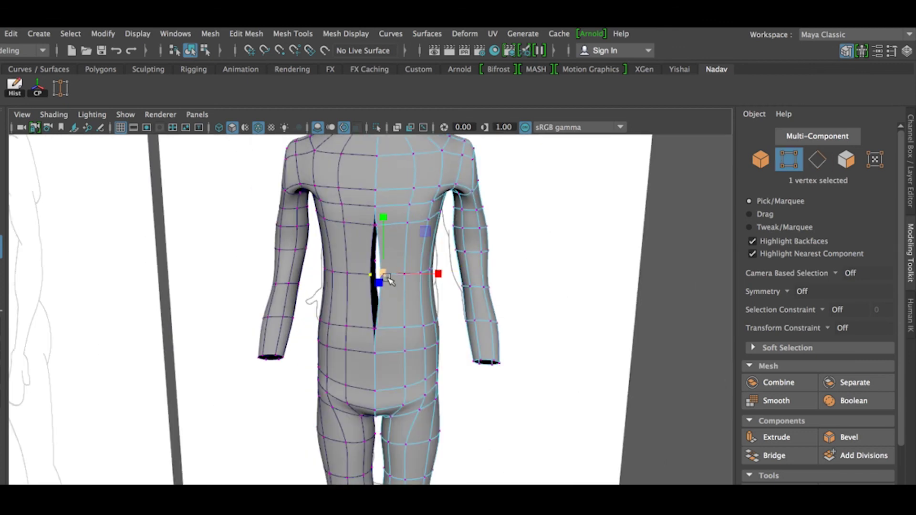
key("x")
middle_click_drag(406, 294, 377, 275)
left_click_drag(496, 294, 357, 274, "alt")
left_click_drag(436, 293, 507, 282, "alt")
left_click(487, 409)
Select the horizontal edge loop at the base of the neck and scale it sideways.
scroll(491, 415, "down", 5)
left_click_drag(482, 423, 456, 392, "alt")
right_click_drag(371, 225, 370, 191)
double_click(371, 228)
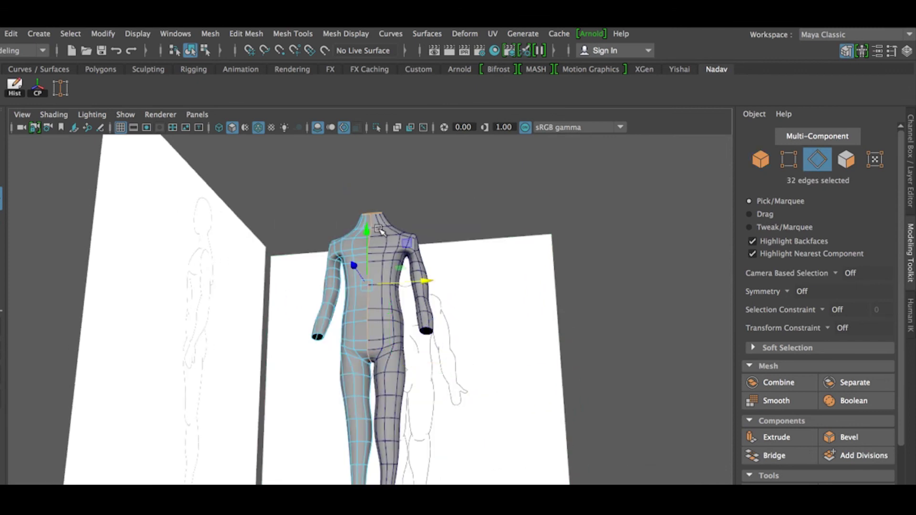
left_click_drag(381, 231, 383, 260, "alt")
scroll(380, 205, "up", 5)
middle_click_drag(384, 205, 364, 374, "alt")
double_click(358, 259)
left_click_drag(377, 252, 302, 247)
Snap the open centre vertices at the neck base and upper back to the centre line.
right_click_drag(364, 225, 303, 226)
left_click(359, 253)
left_click_drag(364, 293, 384, 324, "alt")
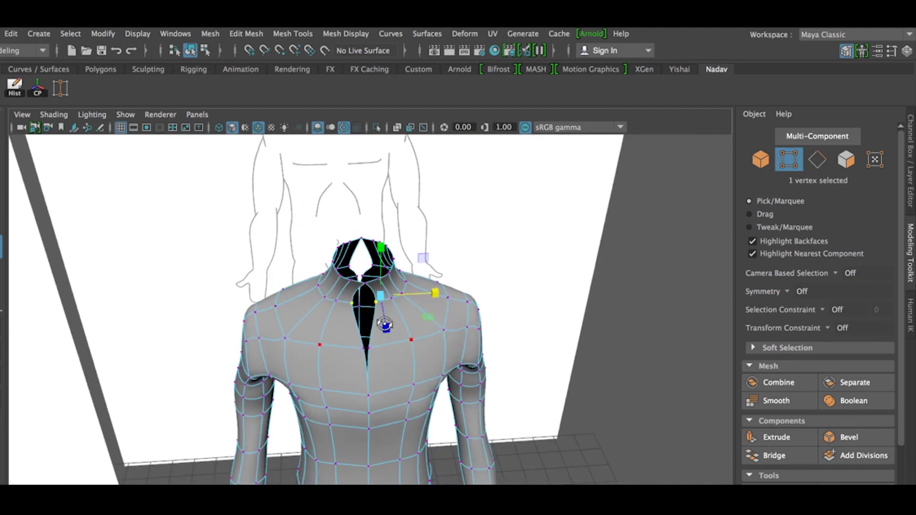
left_click_drag(419, 293, 416, 256, "alt")
left_click_drag(367, 287, 415, 292, "alt")
scroll(415, 293, "up", 4)
key("x")
left_click_drag(355, 208, 411, 208)
left_click(405, 173)
key("x")
left_click_drag(355, 179, 344, 179)
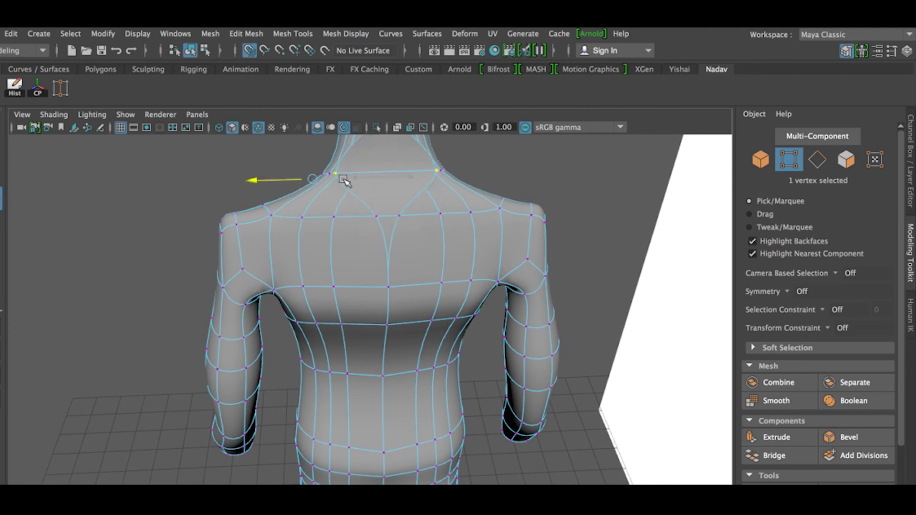
Select the horizontal edge loop across the lower belly and scale it slightly.
right_click_drag(474, 224, 472, 191)
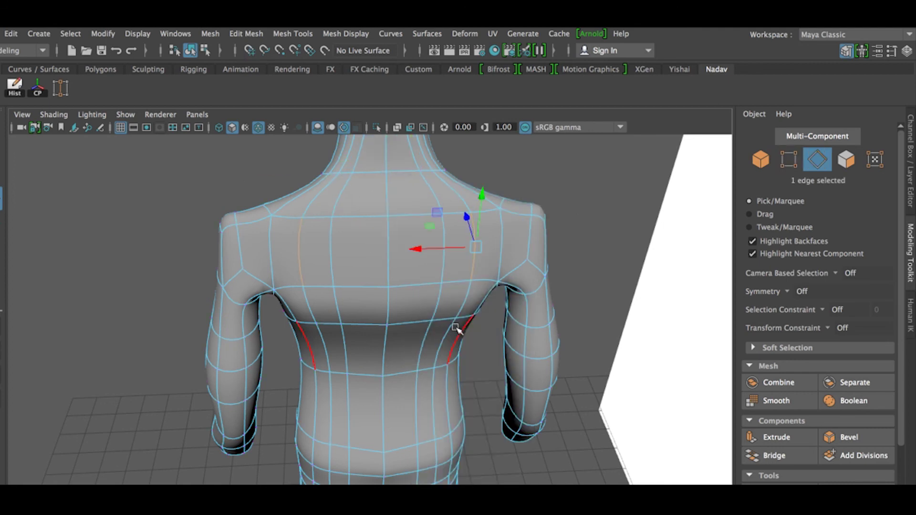
left_click_drag(455, 329, 405, 350, "alt")
left_click(590, 255)
left_click_drag(604, 339, 463, 400, "alt")
middle_click_drag(463, 400, 492, 310, "alt")
mouse_move(491, 310)
left_mouse_down("alt")
mouse_move(464, 331)
mouse_move(501, 325)
left_mouse_up("alt")
middle_click_drag(500, 324, 505, 350, "alt")
right_click_drag(402, 225, 403, 201)
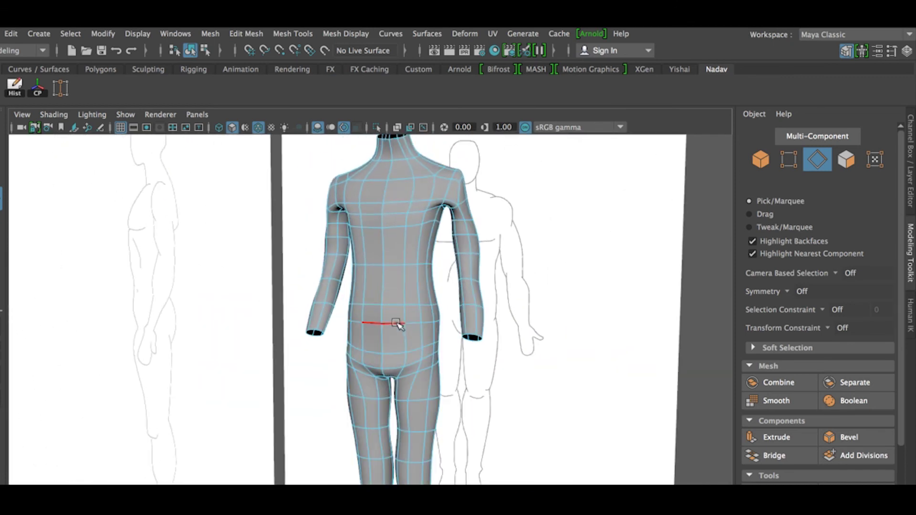
double_click(397, 325)
left_click_drag(415, 317, 412, 317)
Move the lower belly loop's centre vertex onto the centre line with grid snapping and deselect it.
scroll(382, 338, "up", 5)
right_click_drag(418, 315, 396, 315)
left_click(409, 318)
key("w")
key("x")
left_click_drag(459, 302, 450, 280)
left_click(367, 350)
Delete the extra horizontal edge loop across the belly and return to object selection.
right_click_drag(411, 273, 410, 225)
double_click(421, 257)
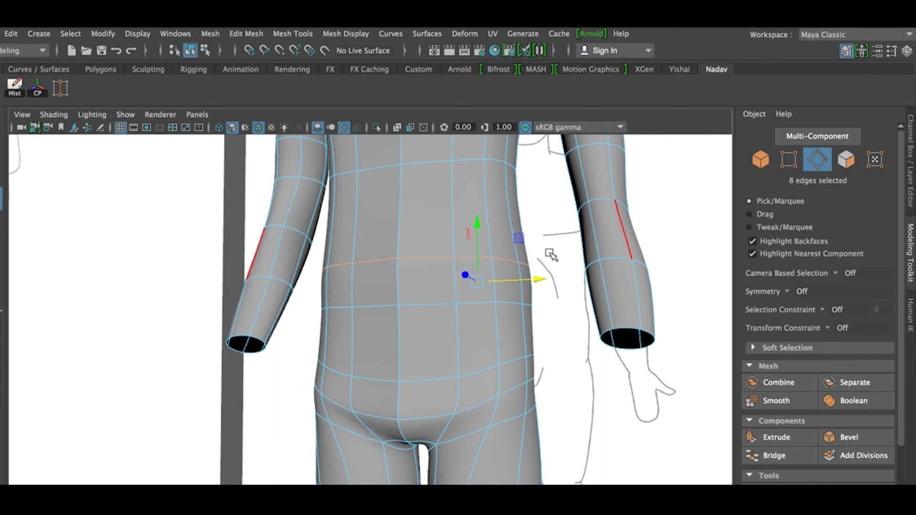
left_click(245, 34)
left_click(307, 288)
key("a")
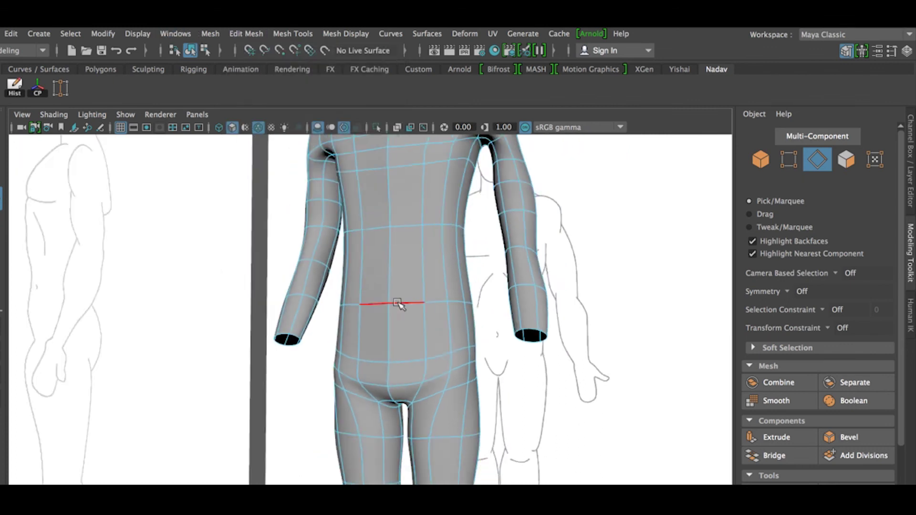
key("F8")
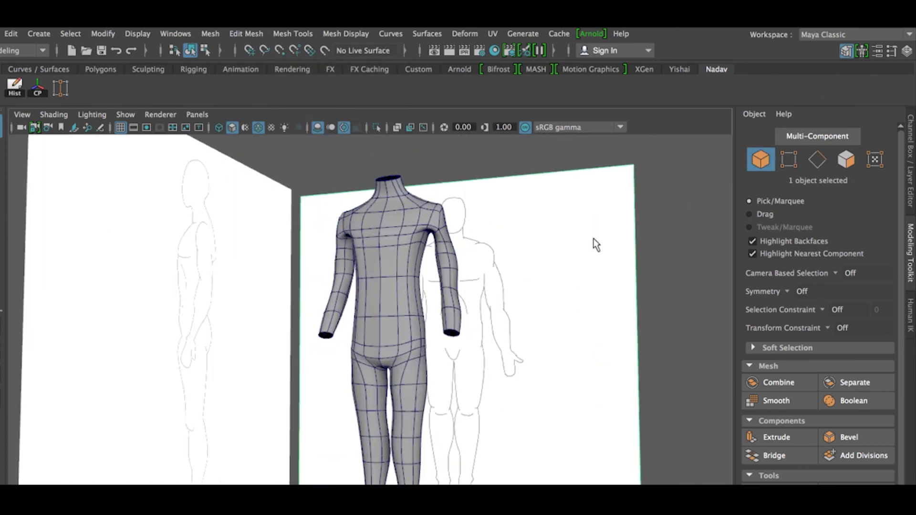